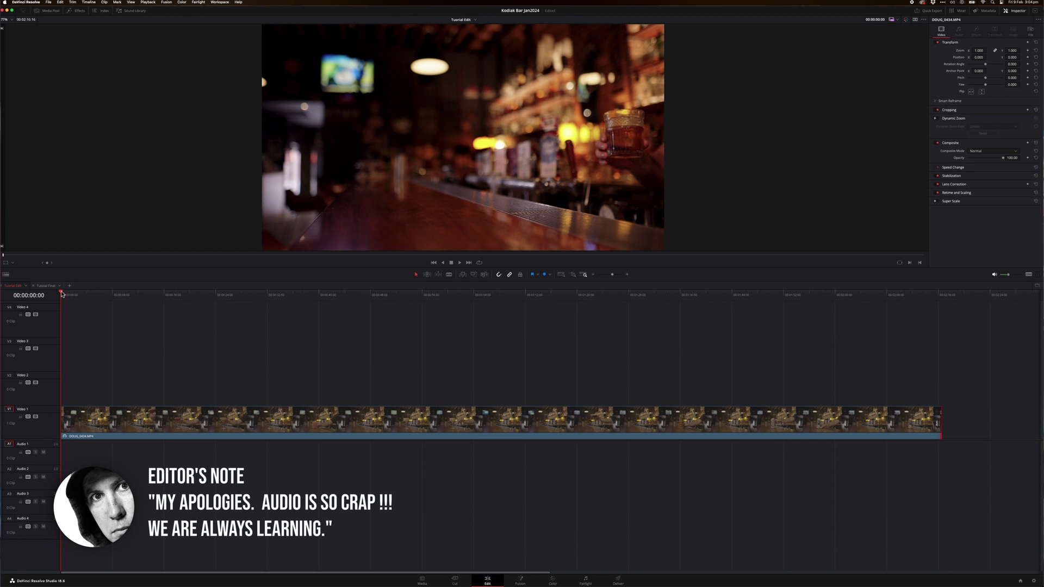
- Blade out the short glass-on-bar section and move it past the timeline's end, leaving a gap
{"action": "left_click_drag", "start_coordinate": [61, 294], "coordinate": [60, 335]}
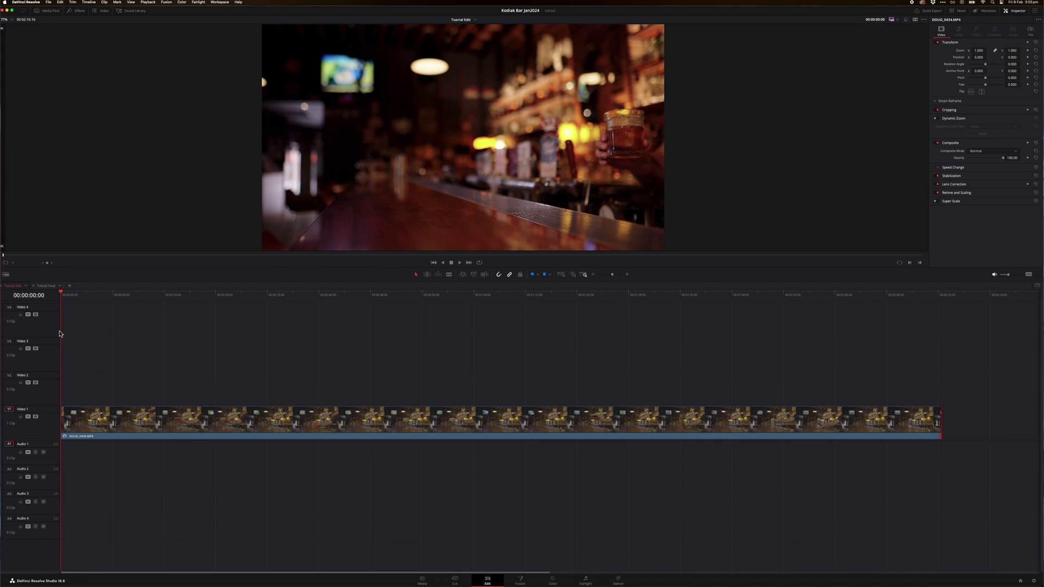
{"action": "key", "text": "space"}
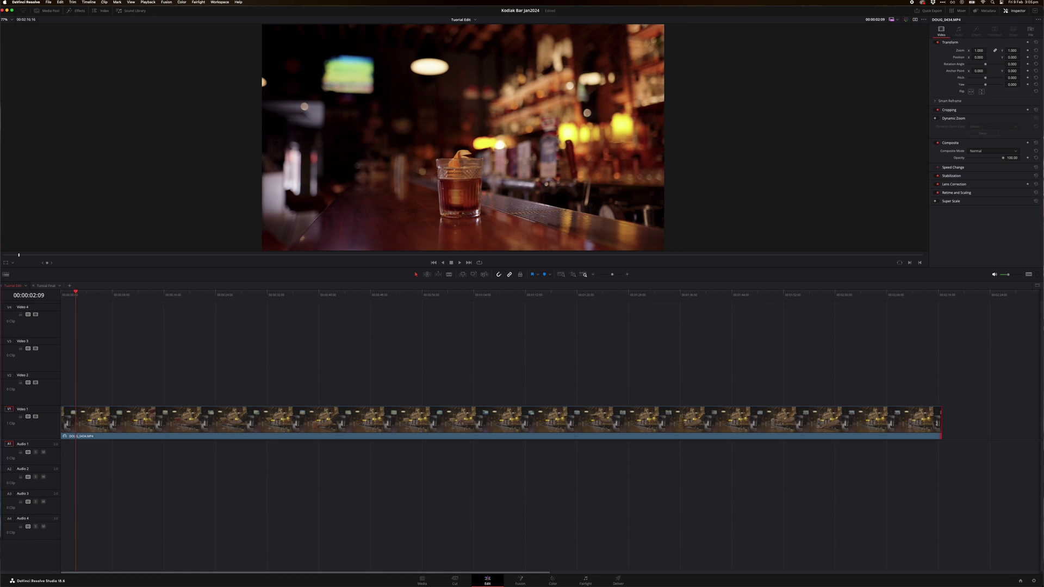
{"action": "key", "text": "super+b"}
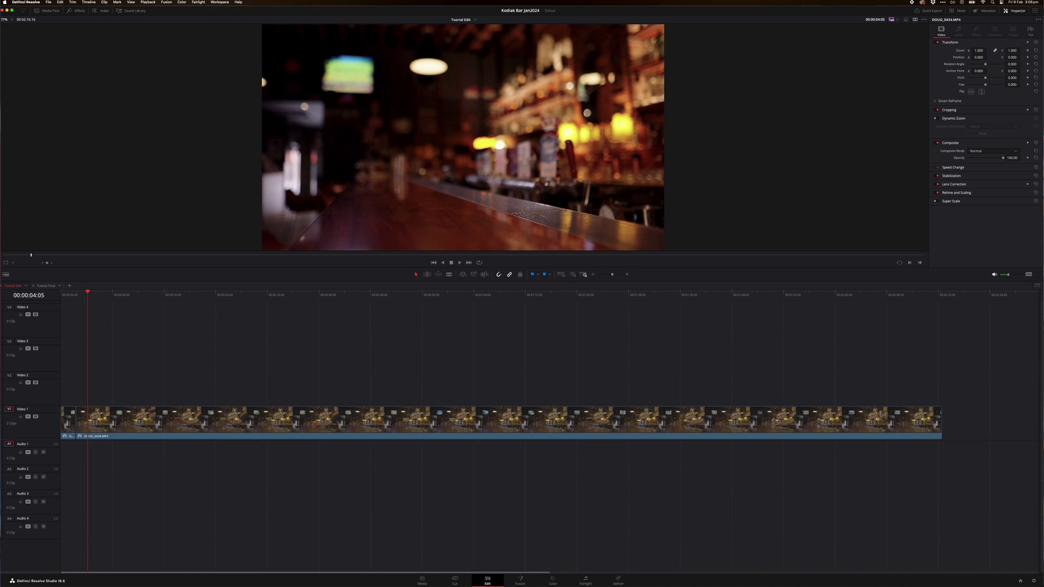
{"action": "key", "text": "super+b"}
{"action": "left_click_drag", "start_coordinate": [83, 422], "coordinate": [974, 433]}
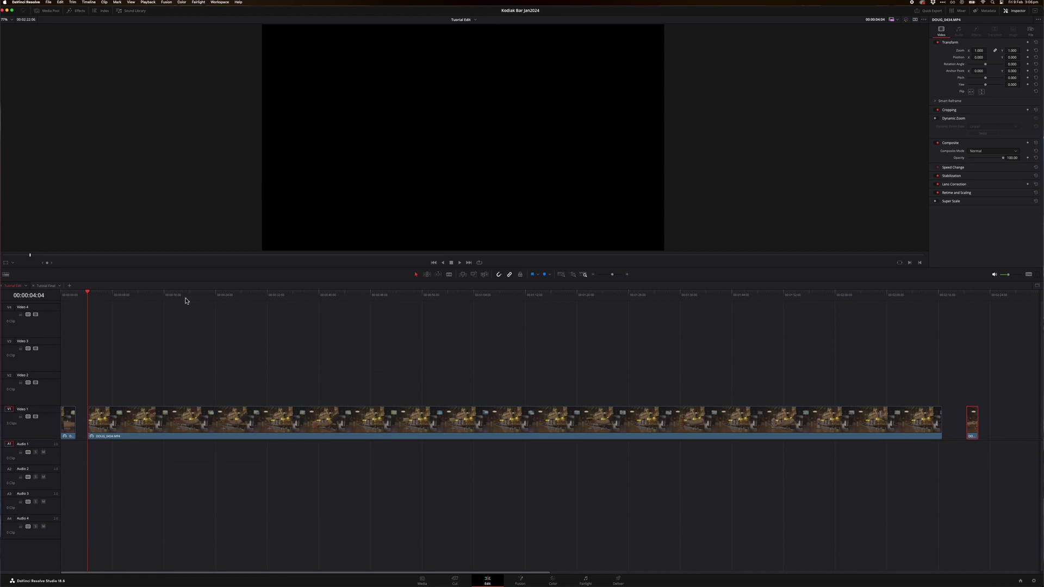
{"action": "key", "text": "space"}
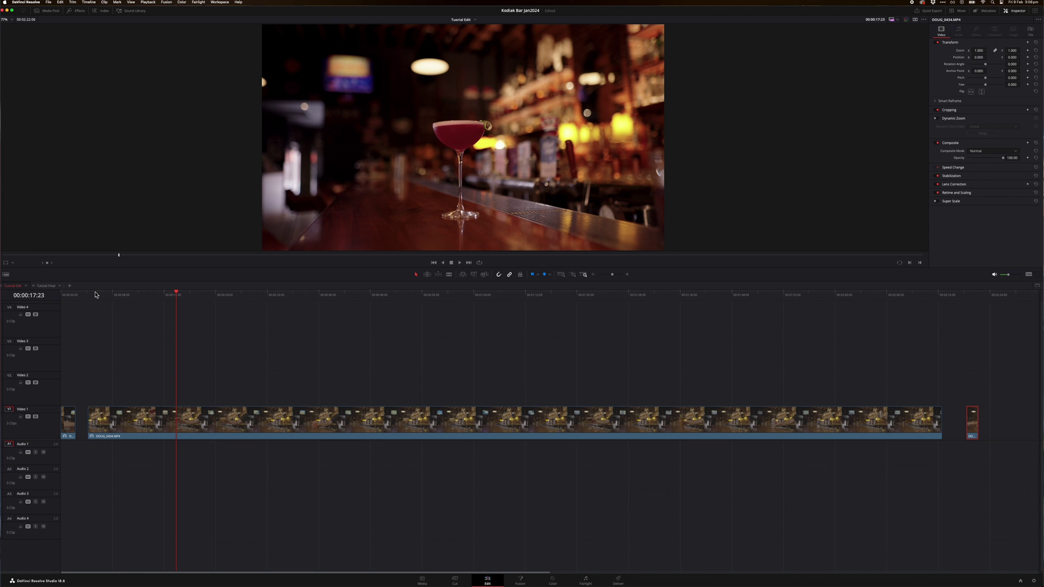
- Ripple-delete a two-frame piece at the cocktail shot
{"action": "key", "text": "super+b"}
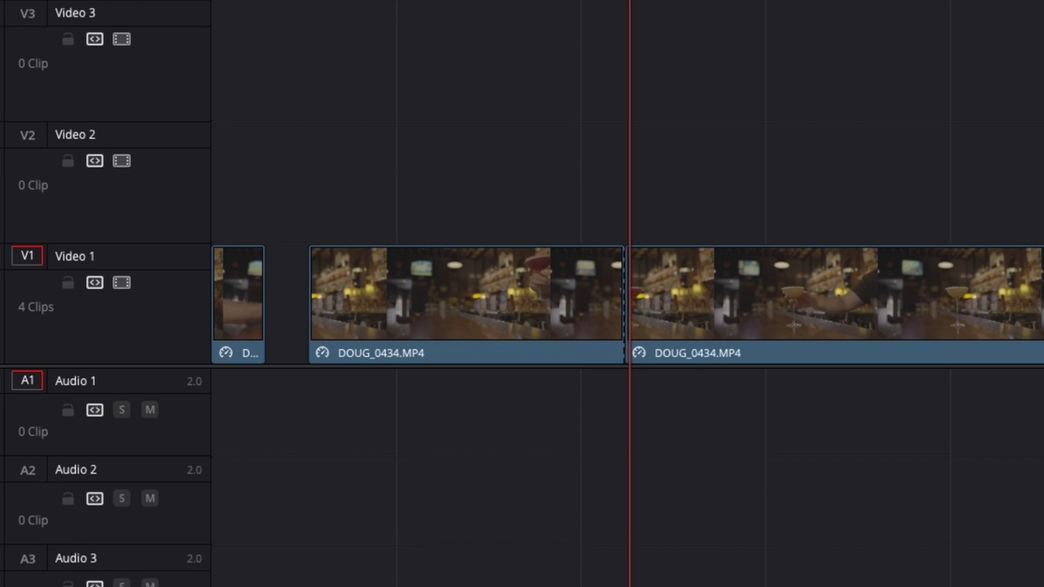
{"action": "key", "text": "Up"}
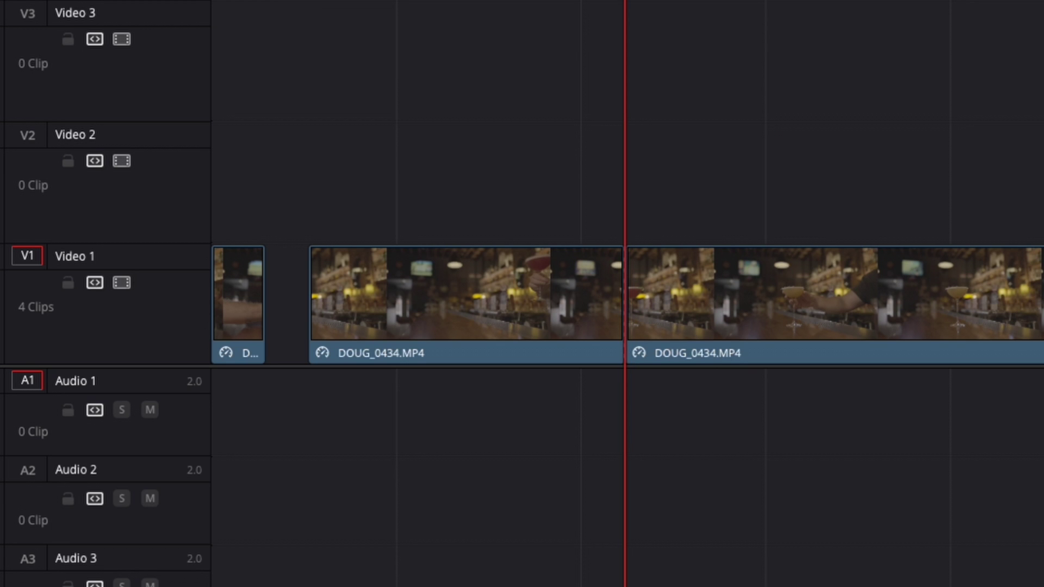
{"action": "key", "text": "Right"}
{"action": "key", "text": "Right"}
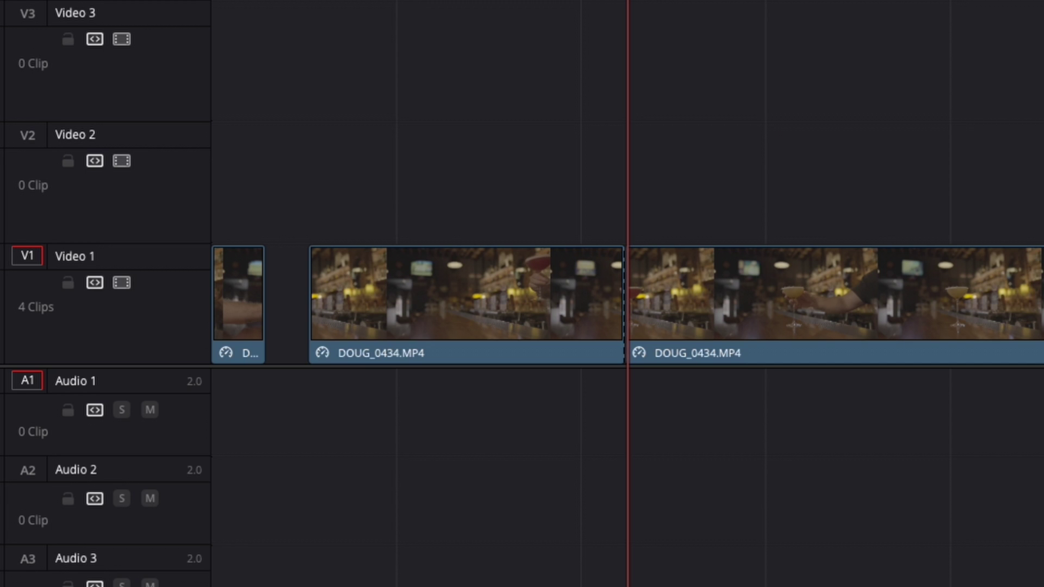
{"action": "key", "text": "ctrl+b"}
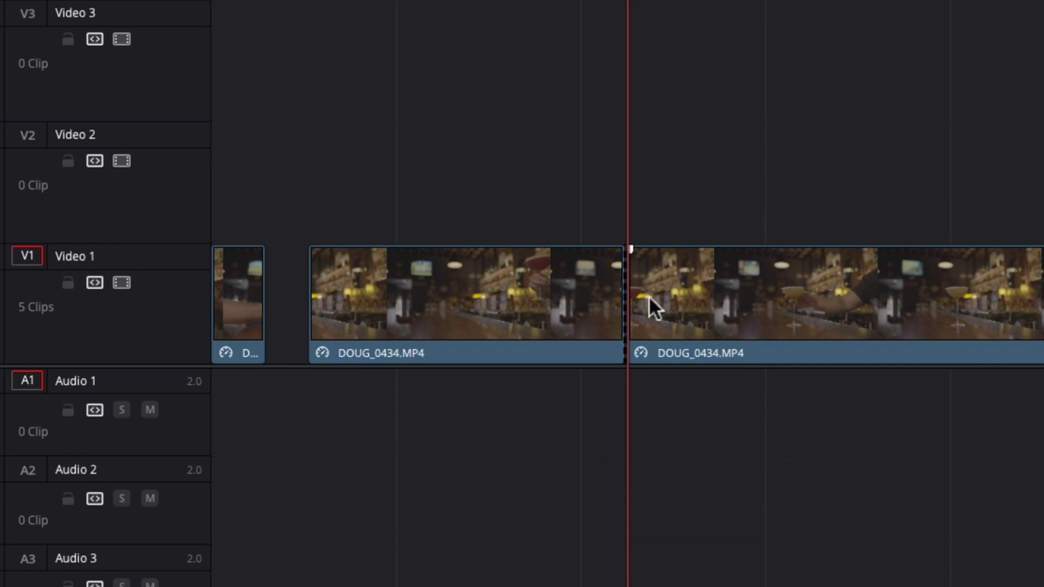
{"action": "left_click", "coordinate": [540, 292]}
{"action": "key", "text": "shift+BackSpace"}
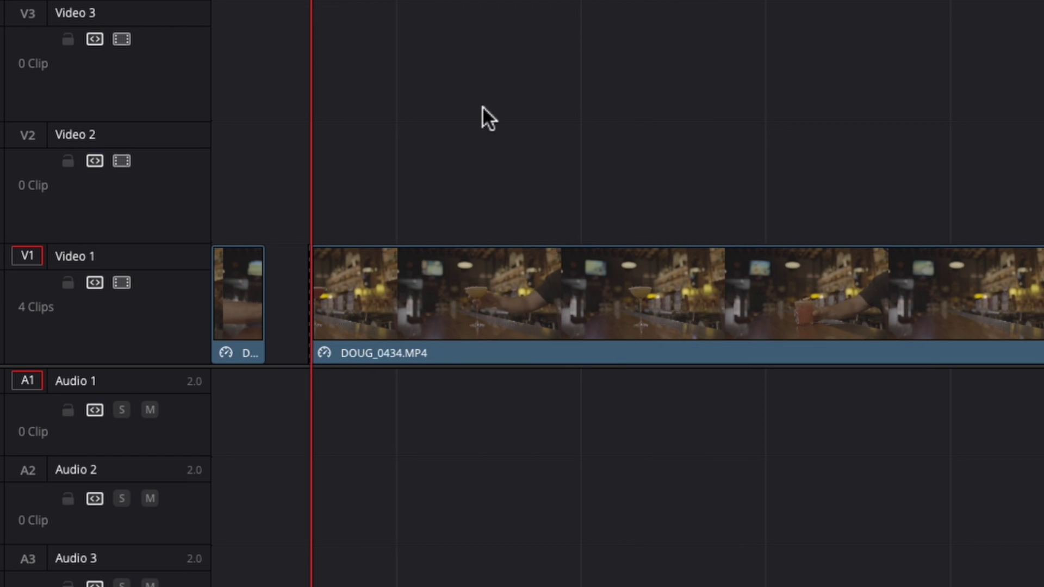
- Delete the gap after the opening clip so the clips join, then review the tightened cut
{"action": "left_click", "coordinate": [281, 288]}
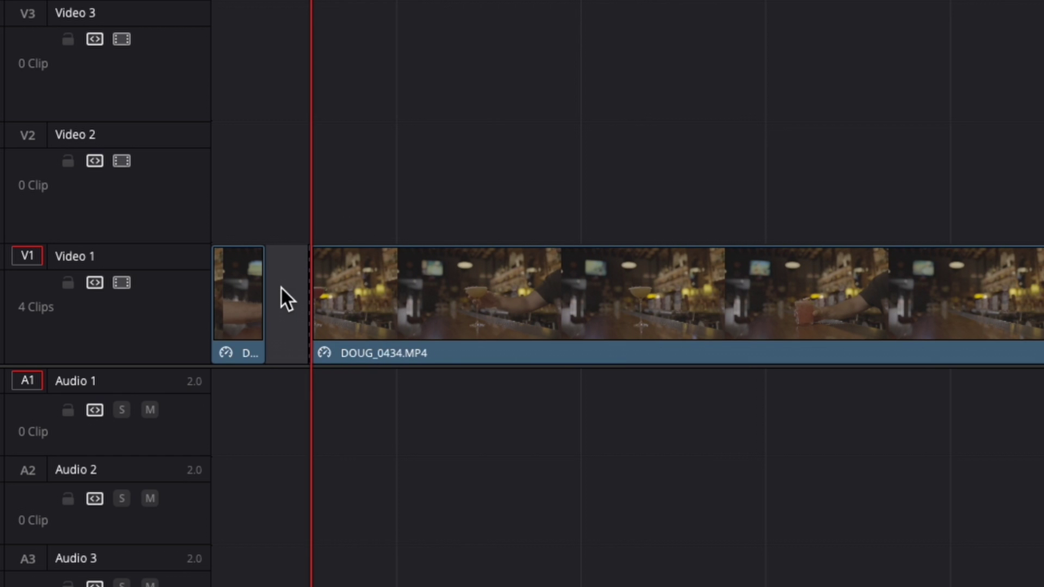
{"action": "key", "text": "Delete"}
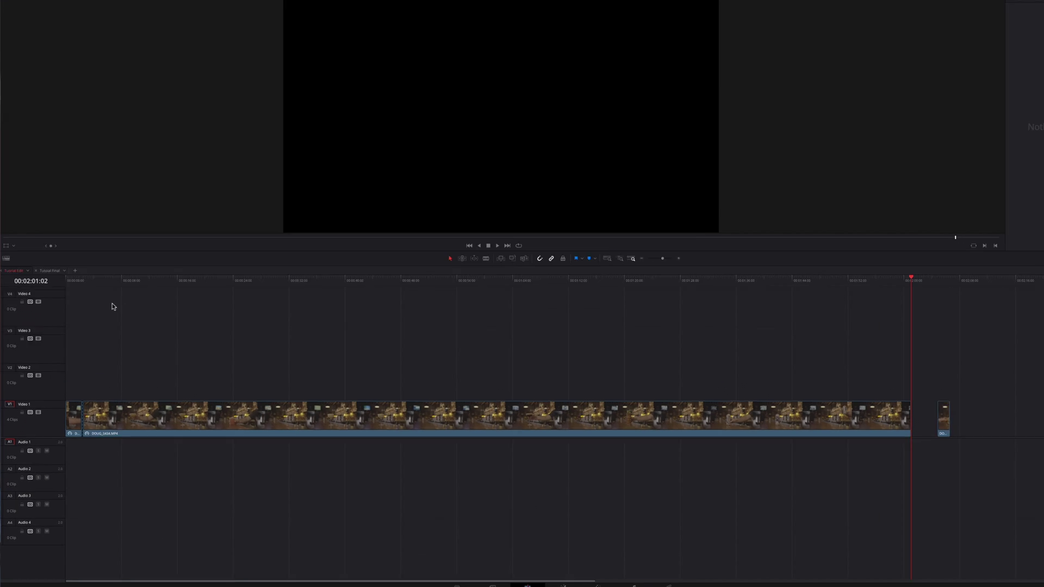
{"action": "left_click", "coordinate": [100, 298]}
{"action": "key", "text": "space"}
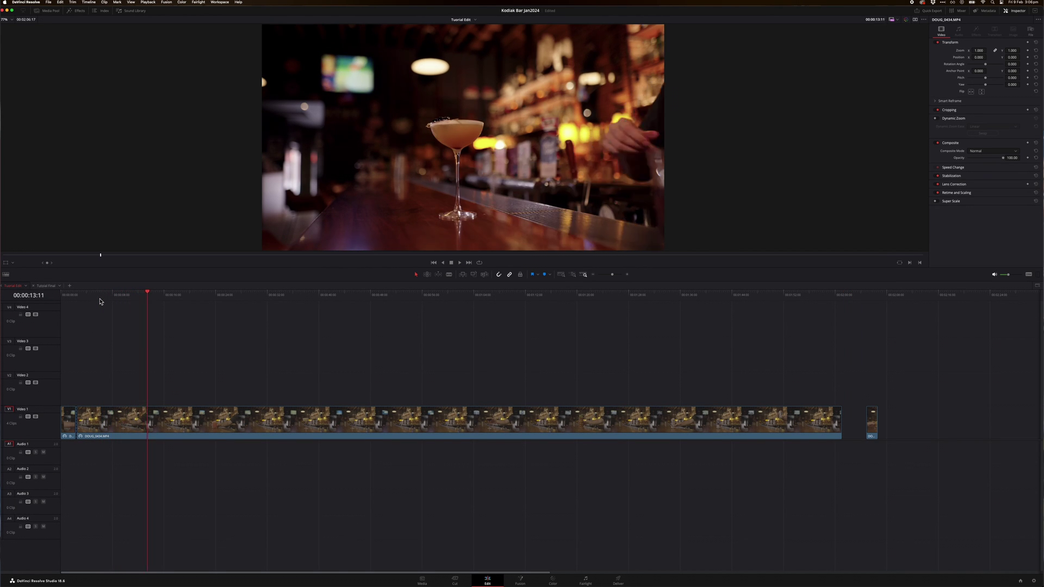
- Split the main DOUG_0434.MP4 clip just after its start
{"action": "left_click", "coordinate": [188, 418]}
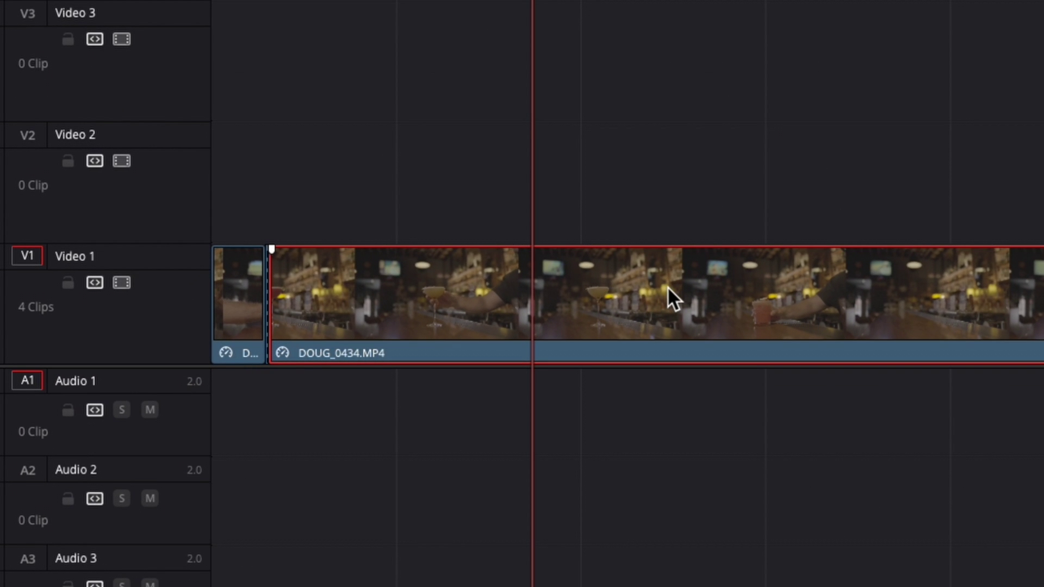
{"action": "key", "text": "Up"}
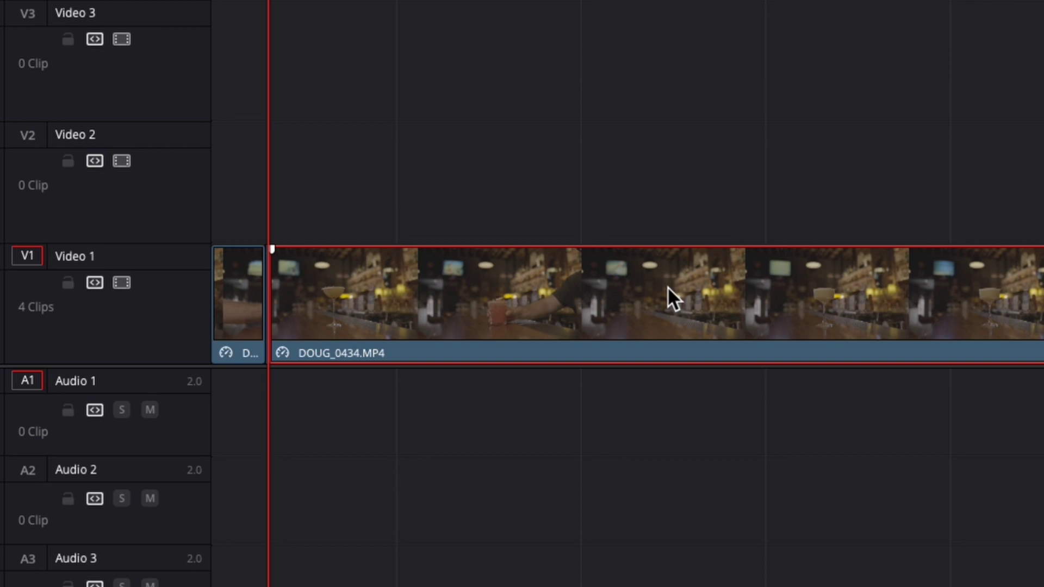
{"action": "key", "text": "space"}
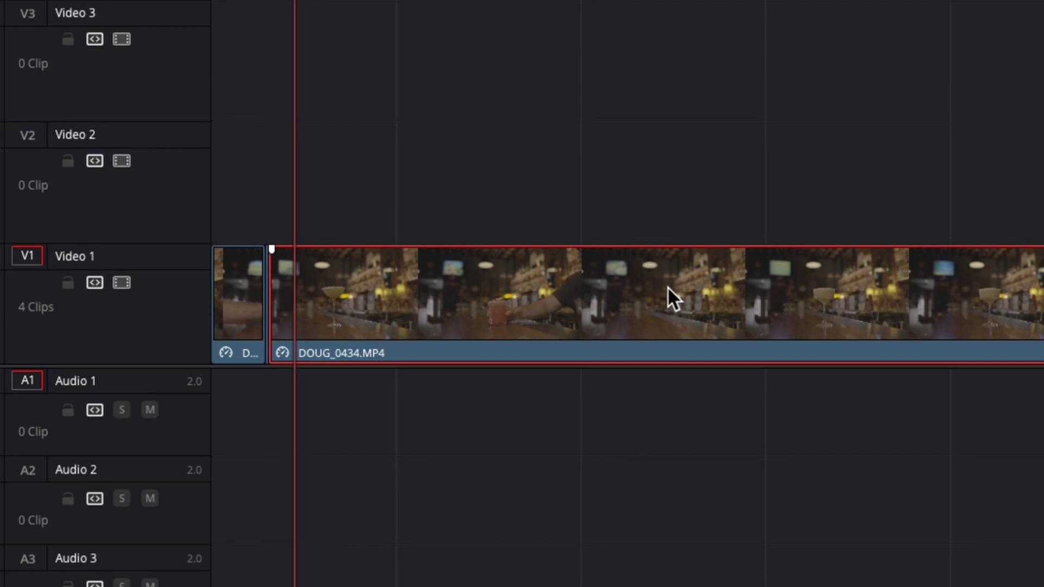
{"action": "key", "text": "Up"}
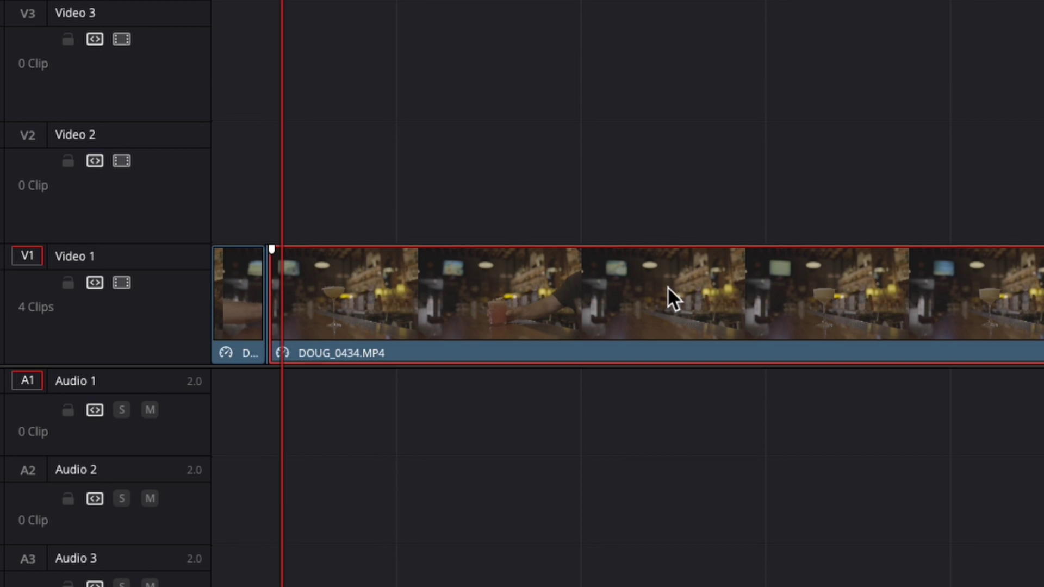
{"action": "key", "text": "Up"}
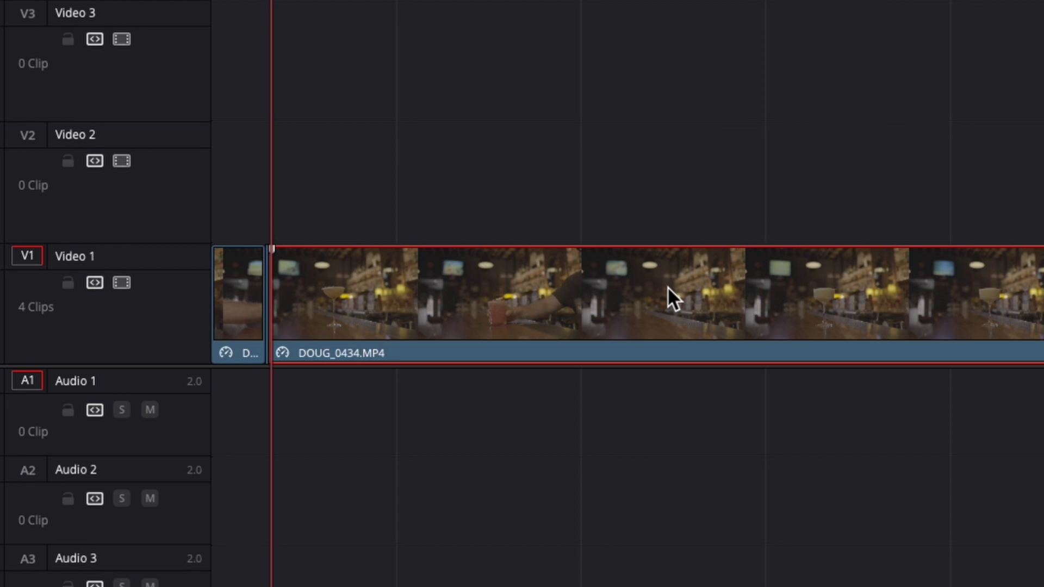
{"action": "key", "text": "ctrl+b"}
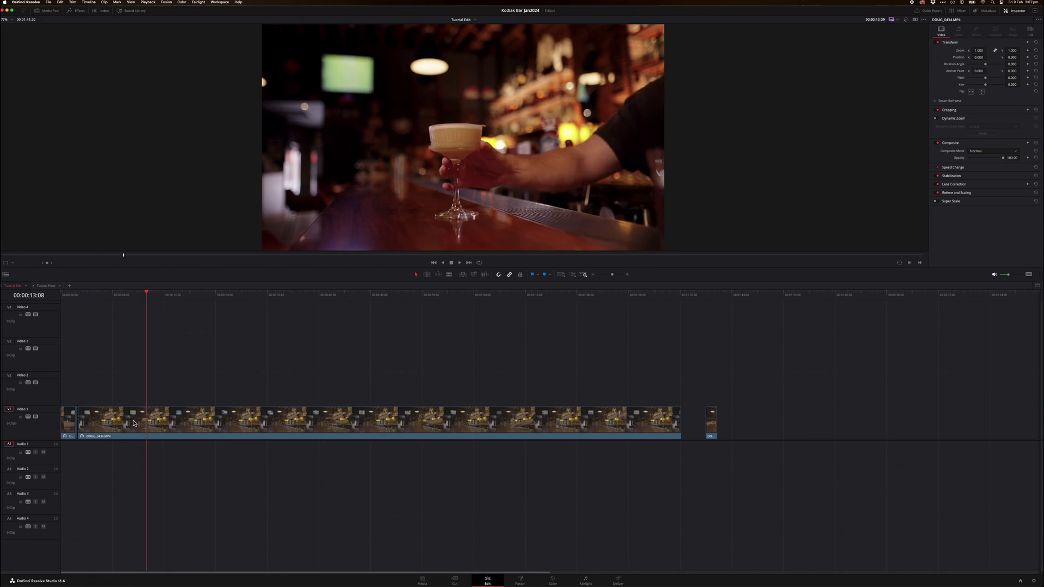
- Select the newly split bar clip piece and play the sequence from the start
{"action": "left_click", "coordinate": [332, 419]}
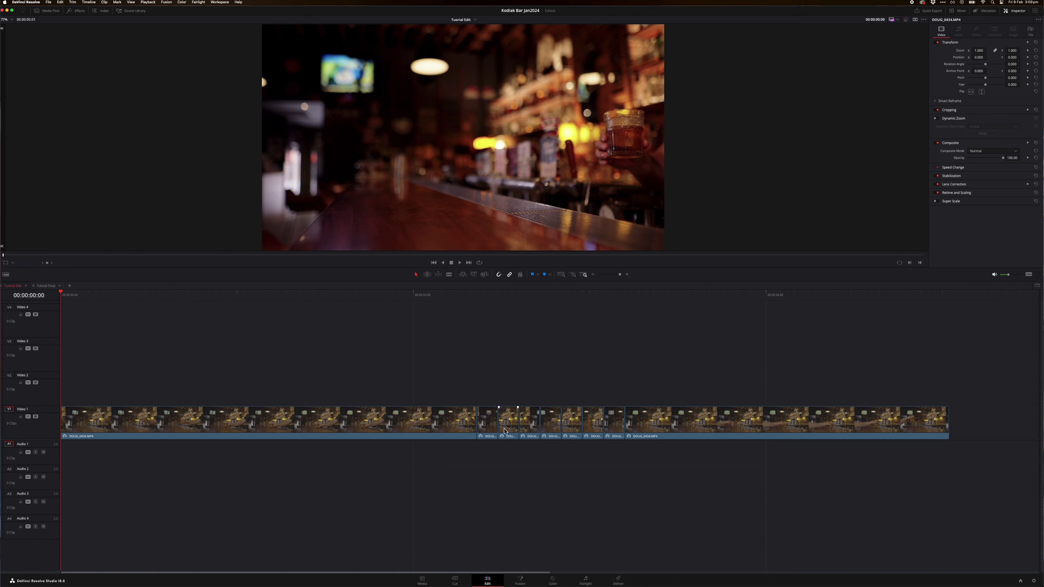
{"action": "key", "text": "space"}
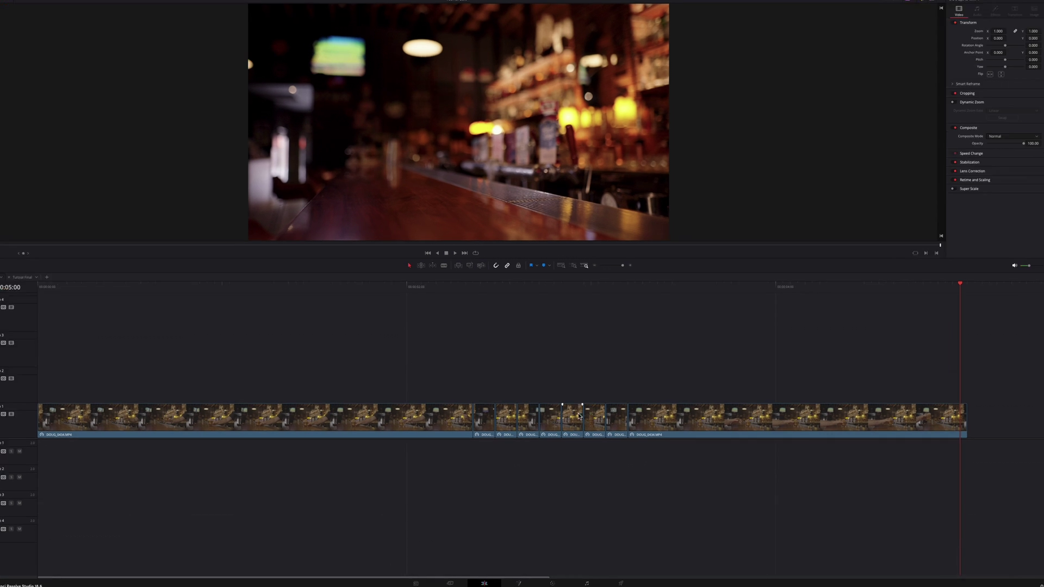
- Push the main clip right and copy the seven short stutter pieces into the opened space
{"action": "left_click_drag", "start_coordinate": [529, 409], "coordinate": [1042, 400]}
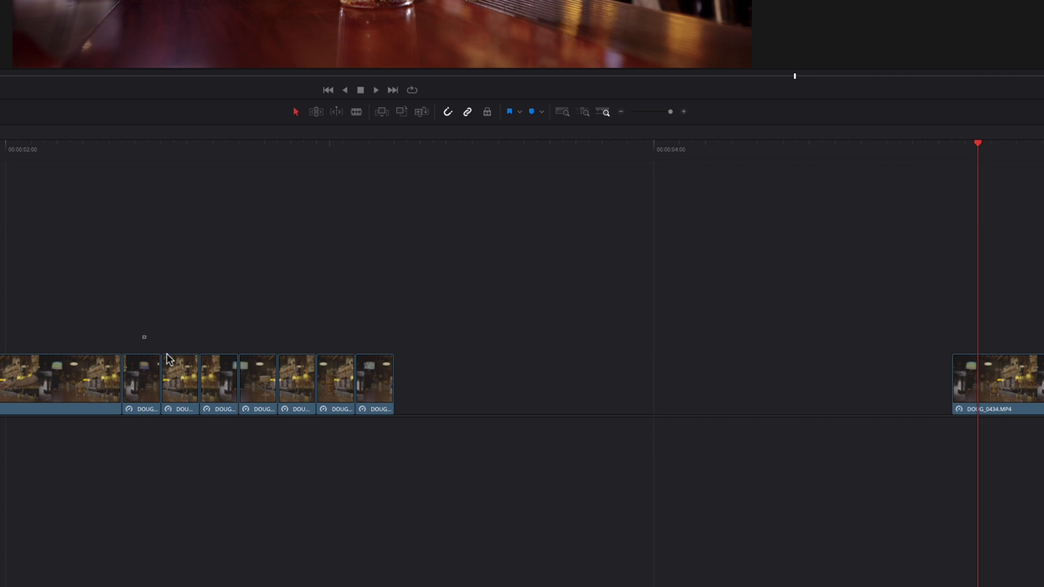
{"action": "left_click_drag", "start_coordinate": [143, 336], "coordinate": [403, 454]}
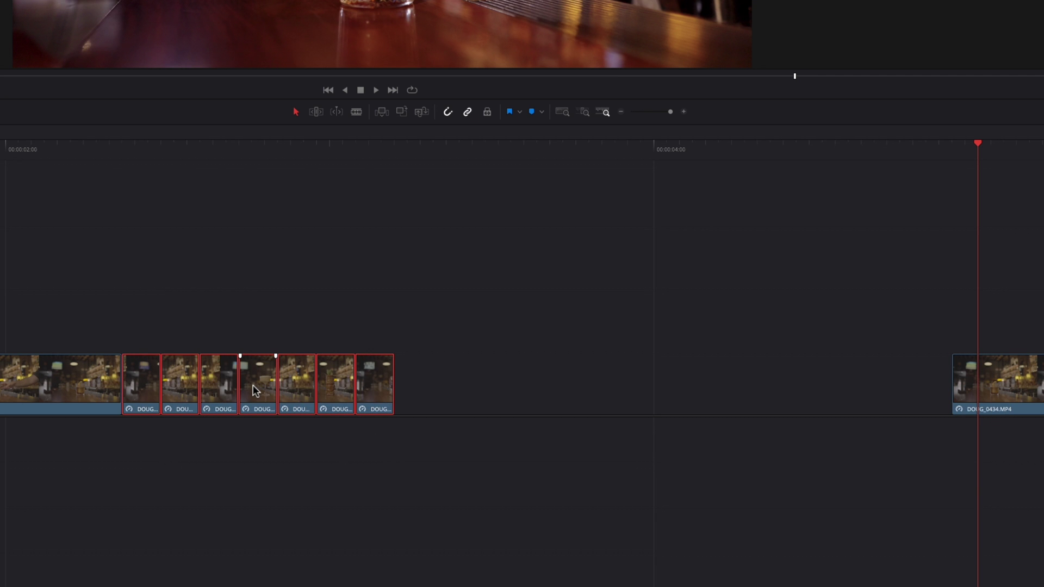
{"action": "left_click_drag", "start_coordinate": [252, 385], "coordinate": [549, 419]}
- Delete the leftover gap before the main clip and play the edit from the start
{"action": "left_click", "coordinate": [888, 395]}
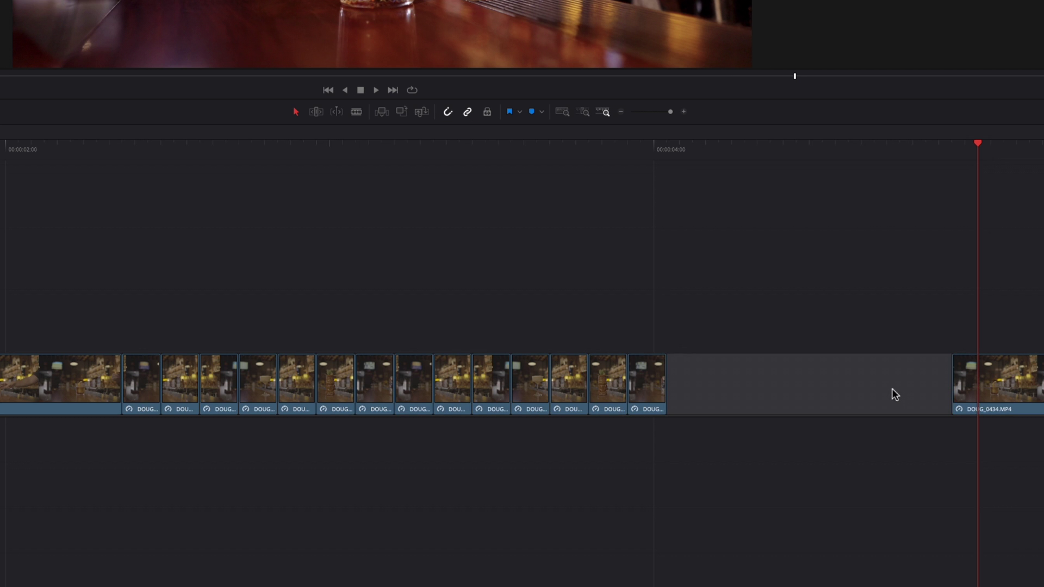
{"action": "key", "text": "Delete"}
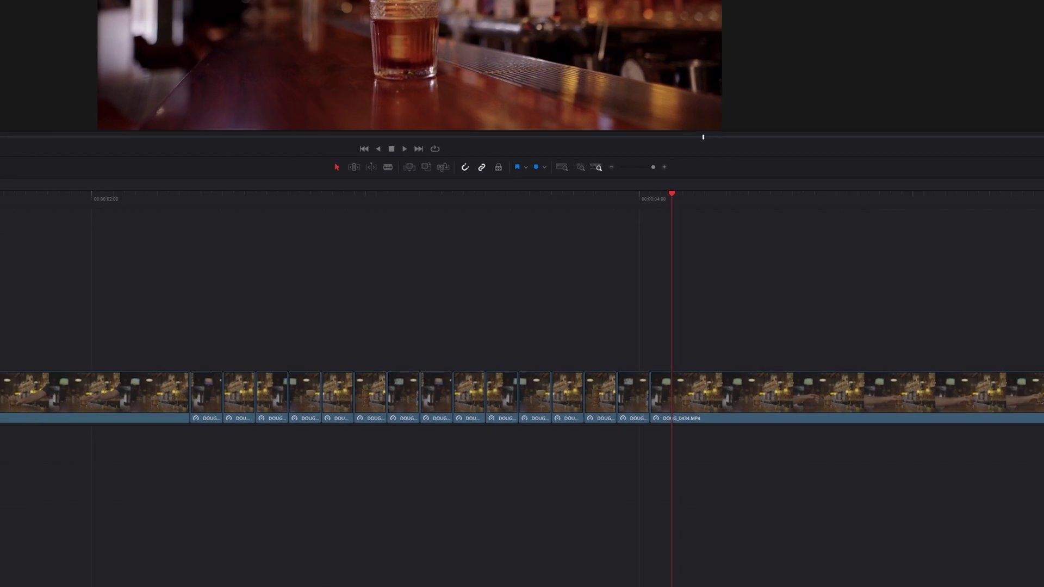
{"action": "key", "text": "Home"}
{"action": "key", "text": "space"}
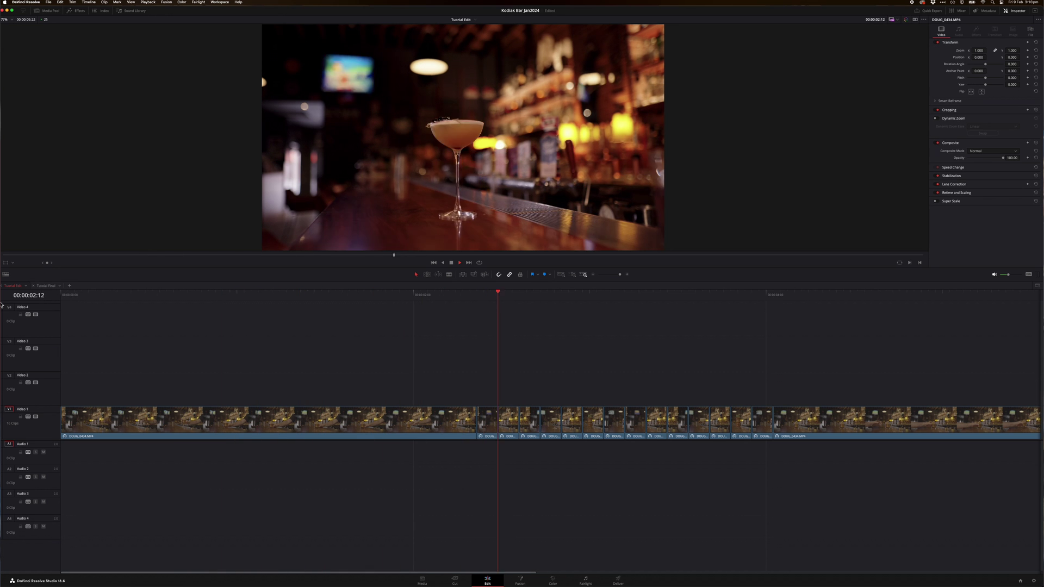
{"action": "key", "text": "space"}
{"action": "scroll", "coordinate": [192, 304], "scroll_direction": "right", "scroll_amount": 3}
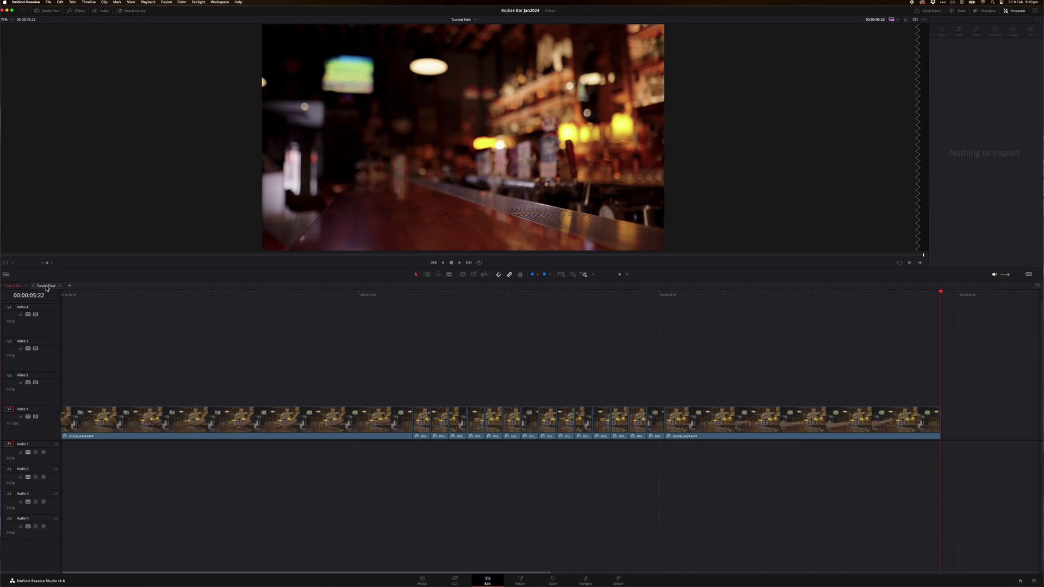
{"action": "left_click", "coordinate": [47, 287]}
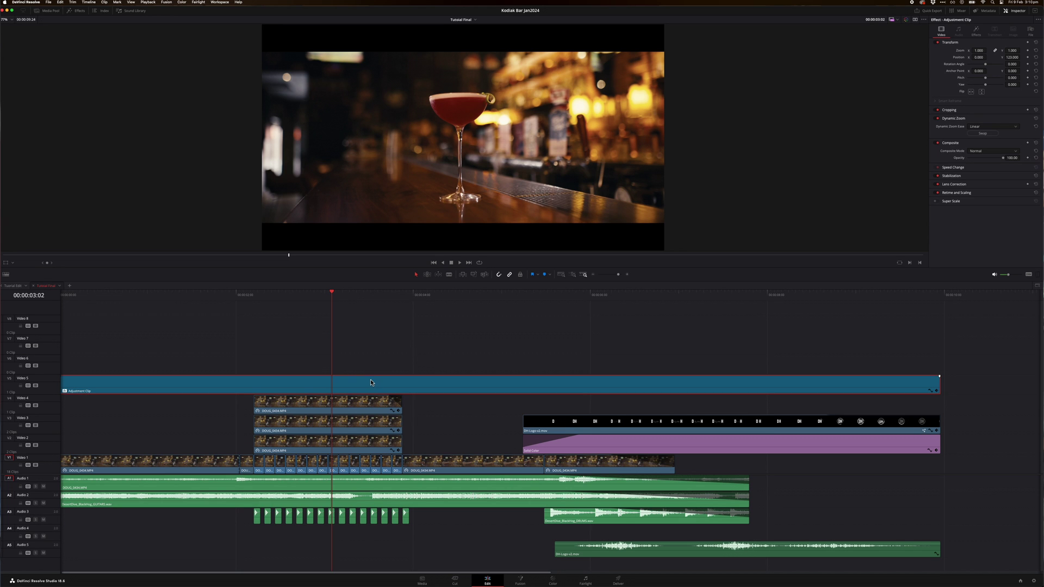
{"action": "key", "text": "d"}
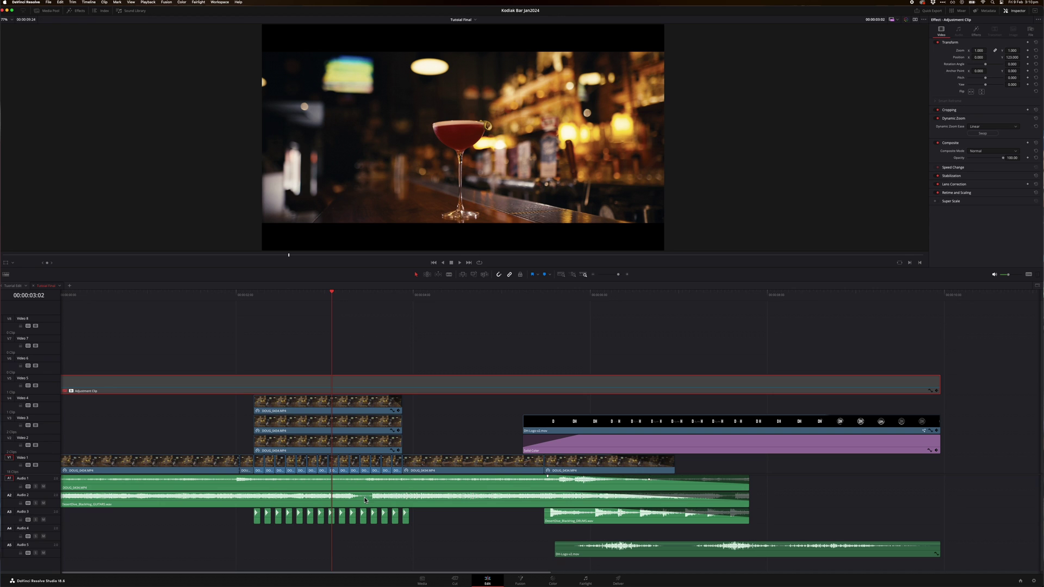
{"action": "left_click_drag", "start_coordinate": [239, 404], "coordinate": [320, 454]}
{"action": "key", "text": "d"}
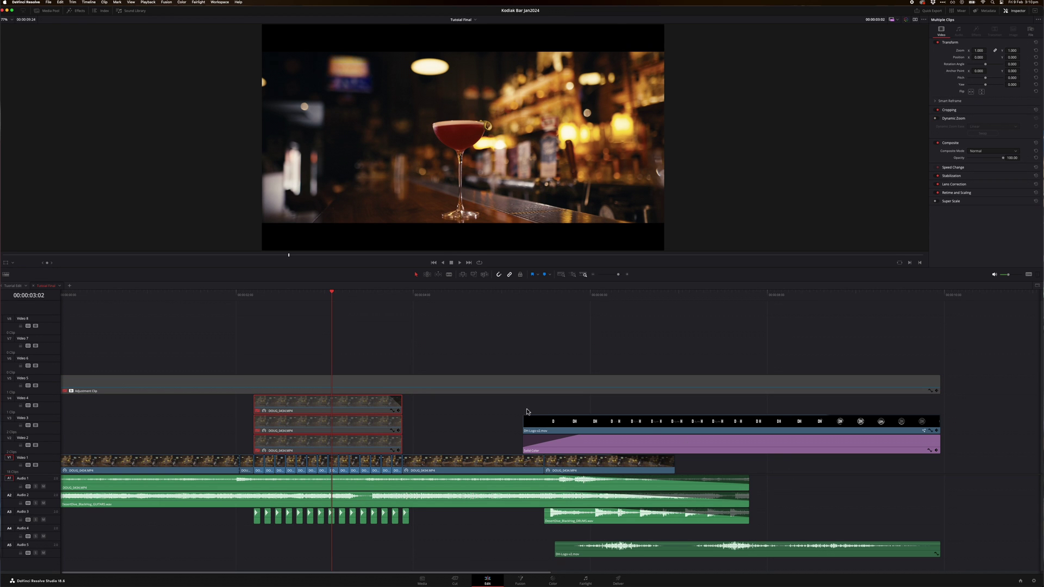
{"action": "left_click_drag", "start_coordinate": [527, 409], "coordinate": [598, 447]}
{"action": "key", "text": "d"}
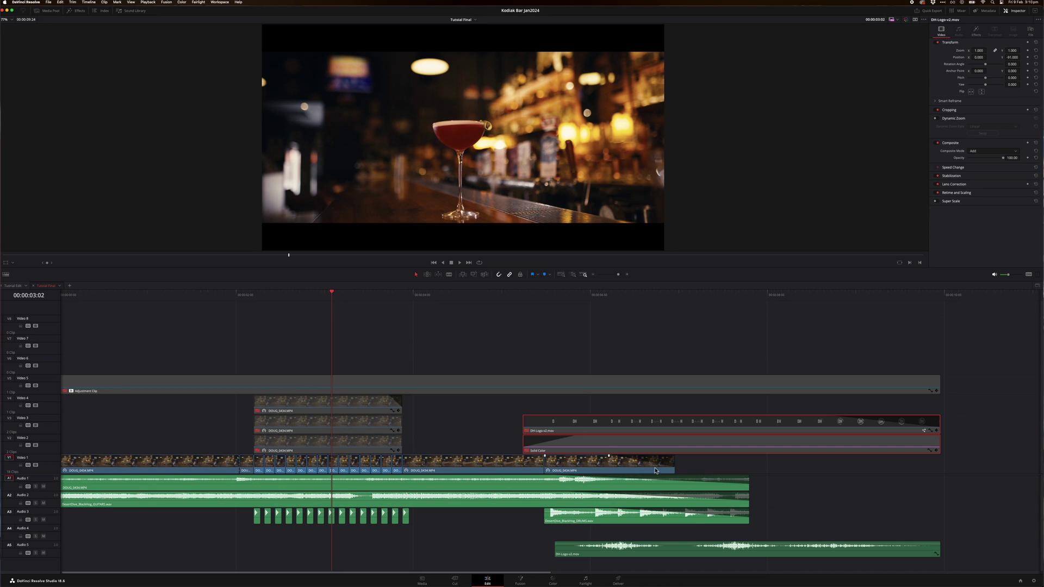
{"action": "left_click_drag", "start_coordinate": [240, 535], "coordinate": [439, 508]}
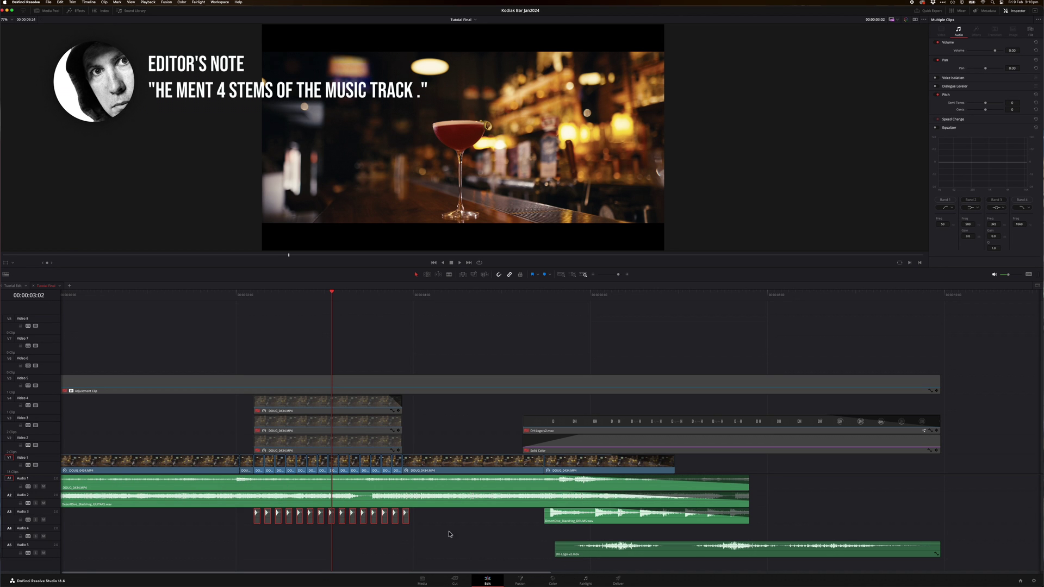
{"action": "left_click_drag", "start_coordinate": [244, 536], "coordinate": [423, 508]}
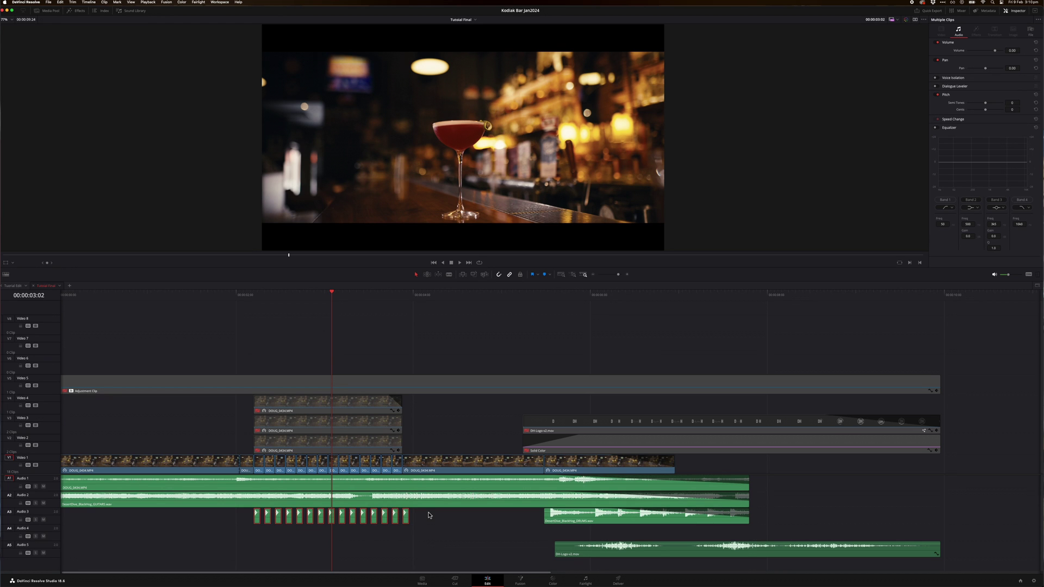
{"action": "scroll", "coordinate": [428, 515], "scroll_direction": "right", "scroll_amount": 2}
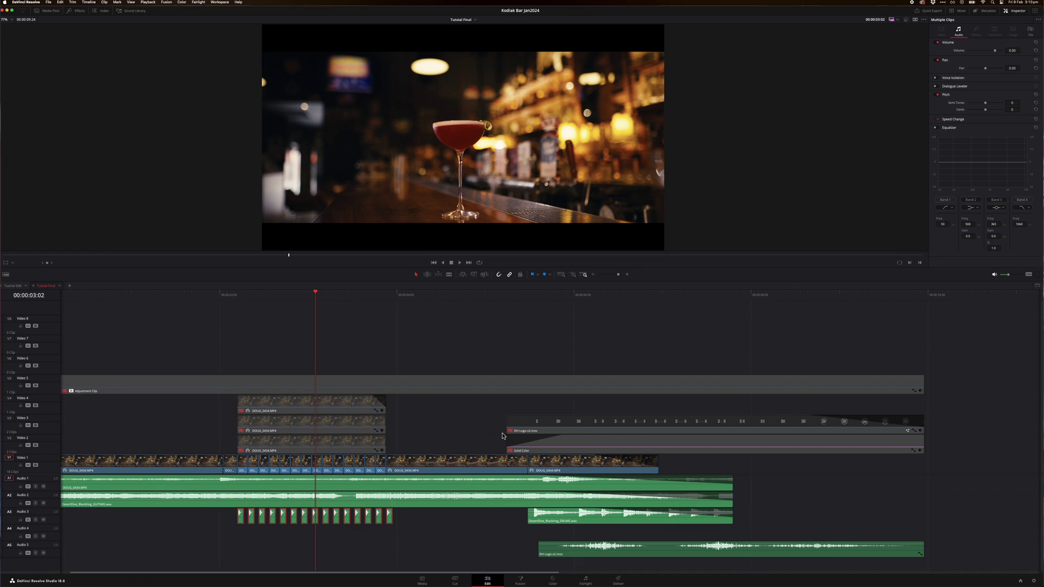
{"action": "scroll", "coordinate": [503, 435], "scroll_direction": "left", "scroll_amount": 2}
{"action": "mouse_move", "coordinate": [508, 416]}
{"action": "left_mouse_down"}
{"action": "mouse_move", "coordinate": [569, 459]}
{"action": "mouse_move", "coordinate": [565, 451]}
{"action": "left_mouse_up"}
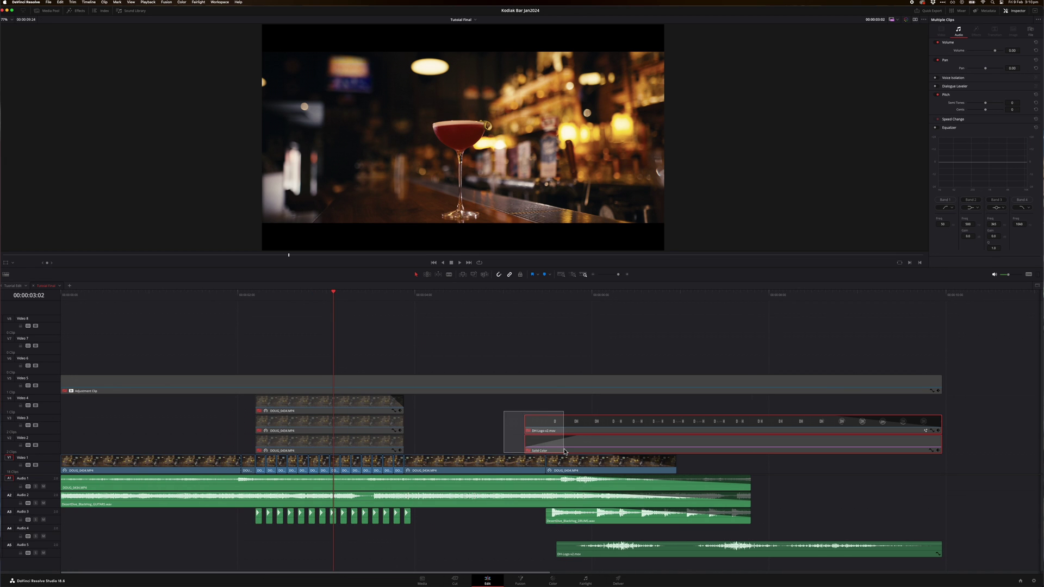
{"action": "left_click", "coordinate": [422, 423]}
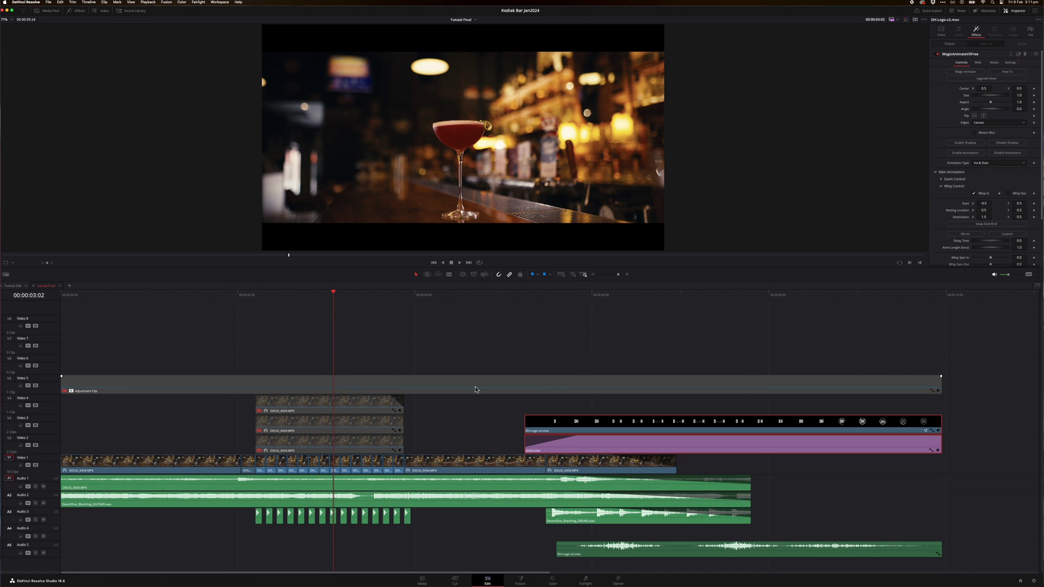
- Review the logo section, then re-enable the V5 adjustment clip and play the edit from the start
{"action": "left_click", "coordinate": [533, 298]}
{"action": "key", "text": "space"}
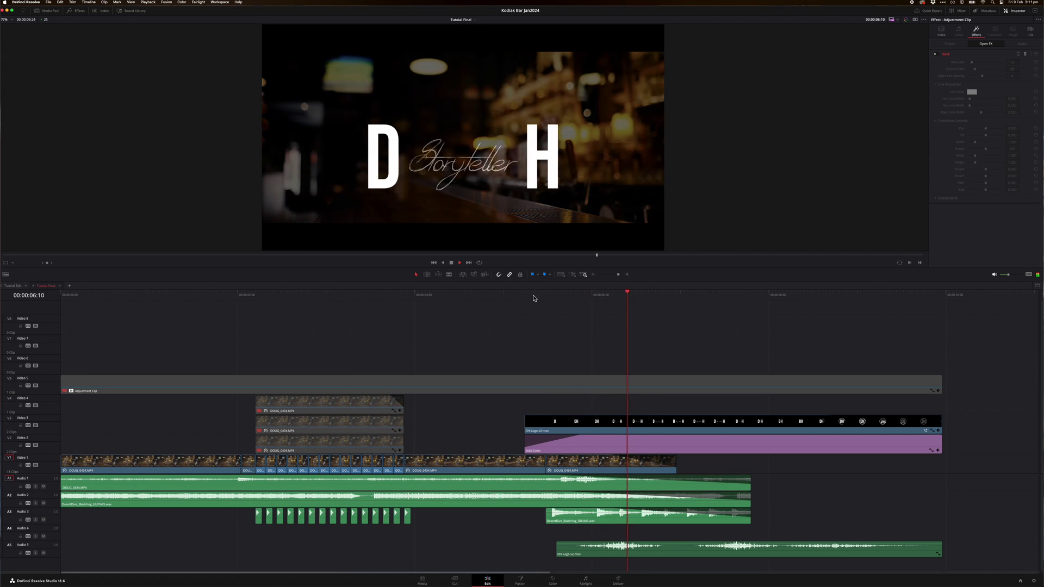
{"action": "key", "text": "space"}
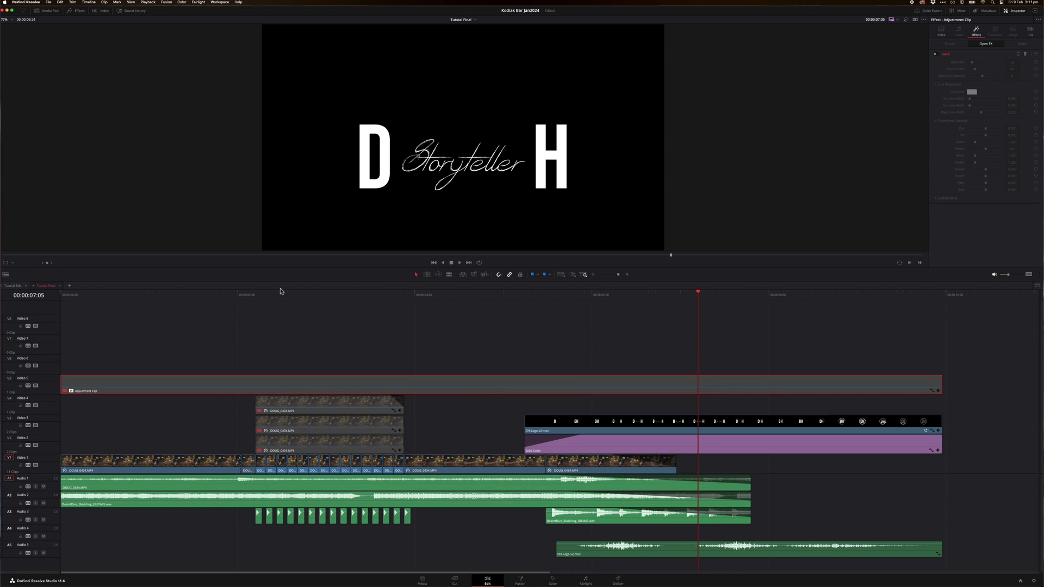
{"action": "left_click_drag", "start_coordinate": [217, 296], "coordinate": [33, 321]}
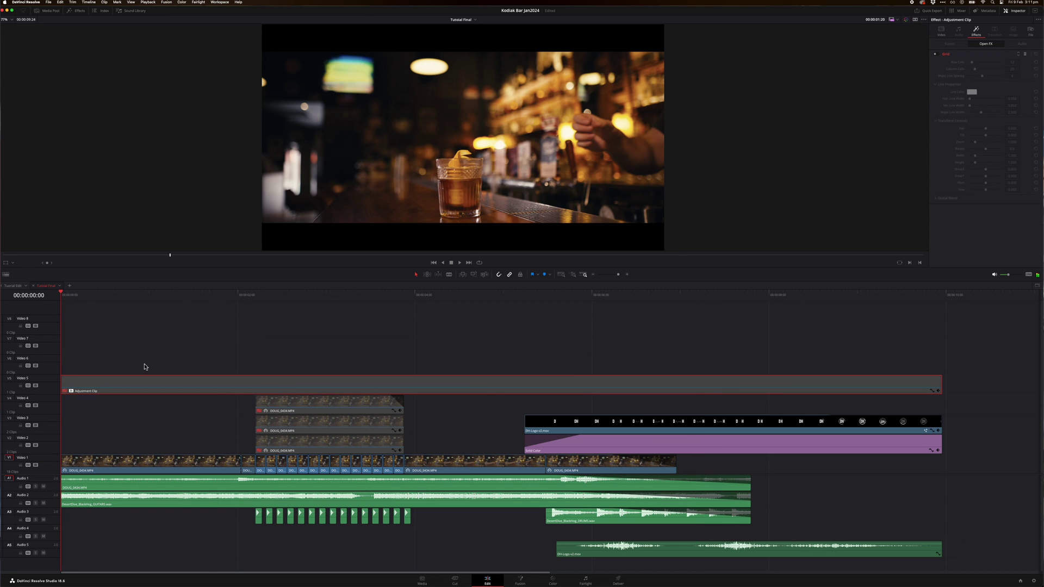
{"action": "key", "text": "d"}
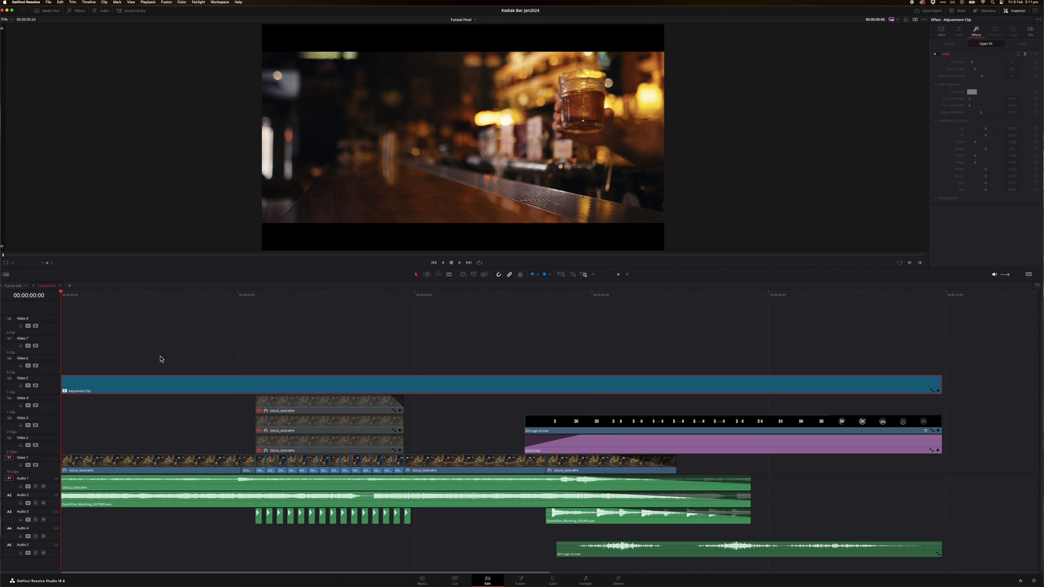
{"action": "key", "text": "space"}
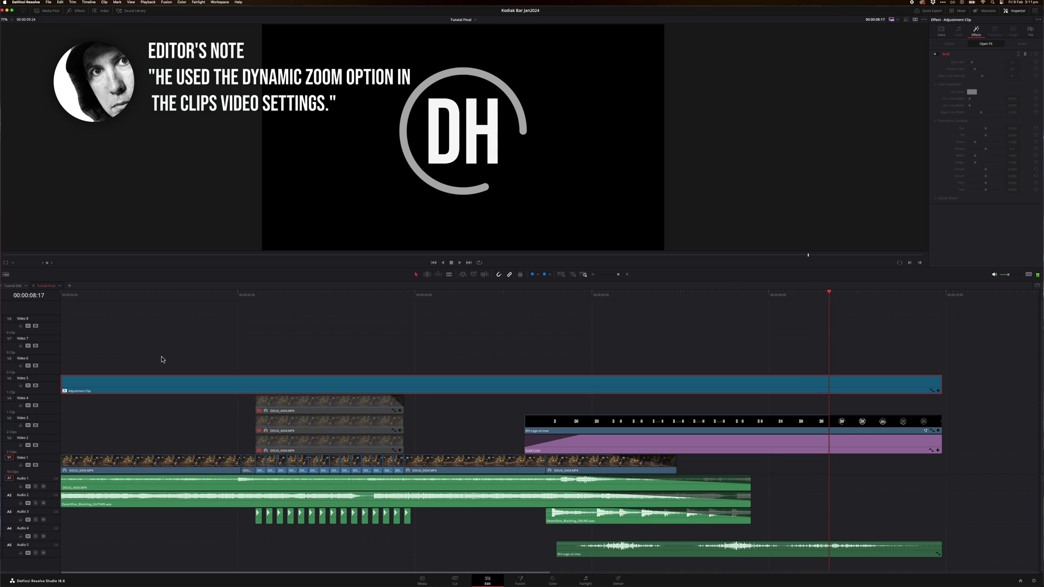
{"action": "key", "text": "space"}
{"action": "left_click", "coordinate": [157, 298]}
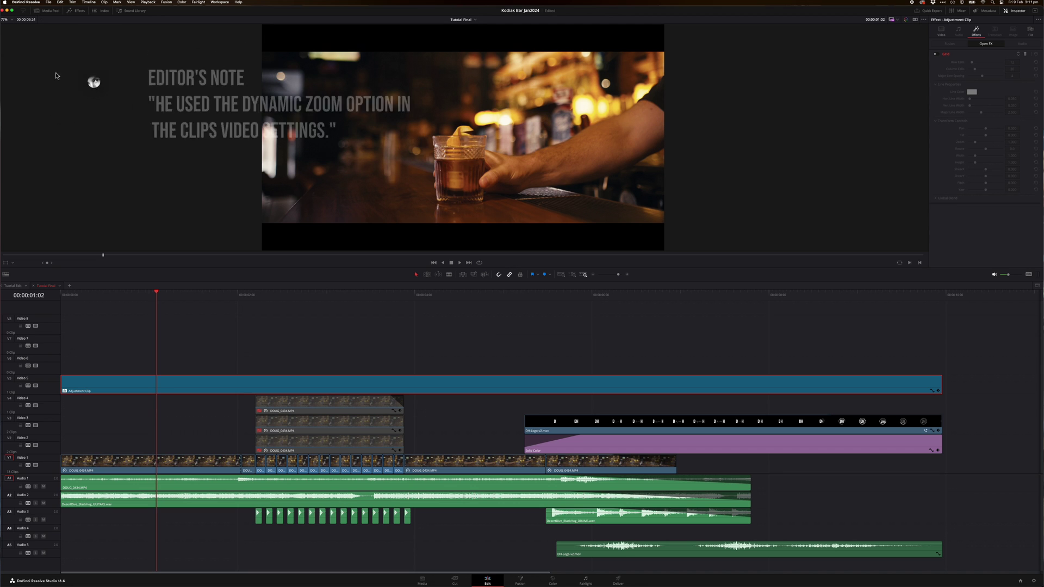
- Reset the output blanking and zero the adjustment clip's Position Y in the Inspector
{"action": "left_click", "coordinate": [89, 2]}
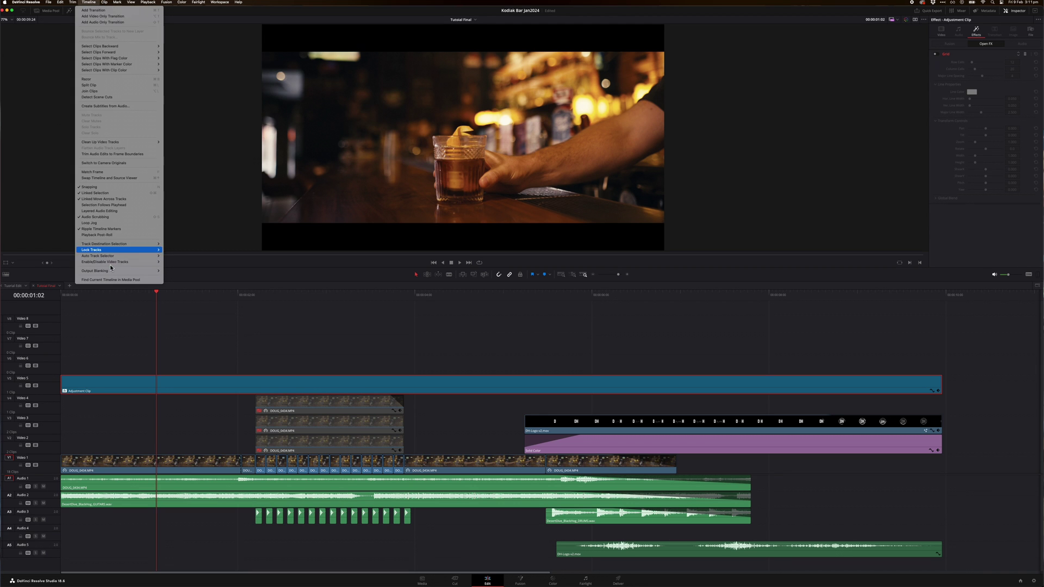
{"action": "mouse_move", "coordinate": [149, 270]}
{"action": "left_click", "coordinate": [173, 321]}
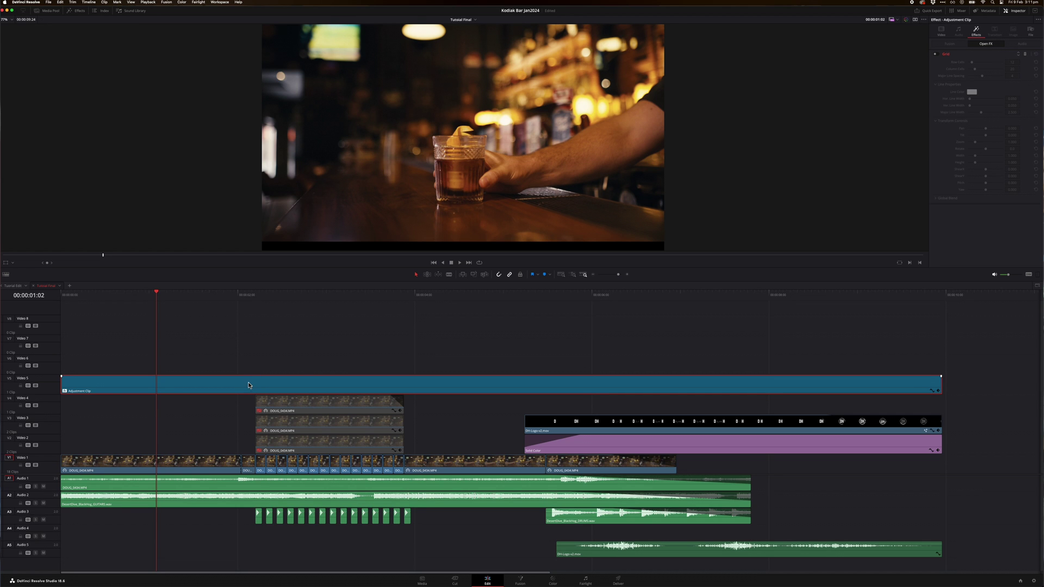
{"action": "scroll", "coordinate": [453, 308], "scroll_direction": "right", "scroll_amount": 1}
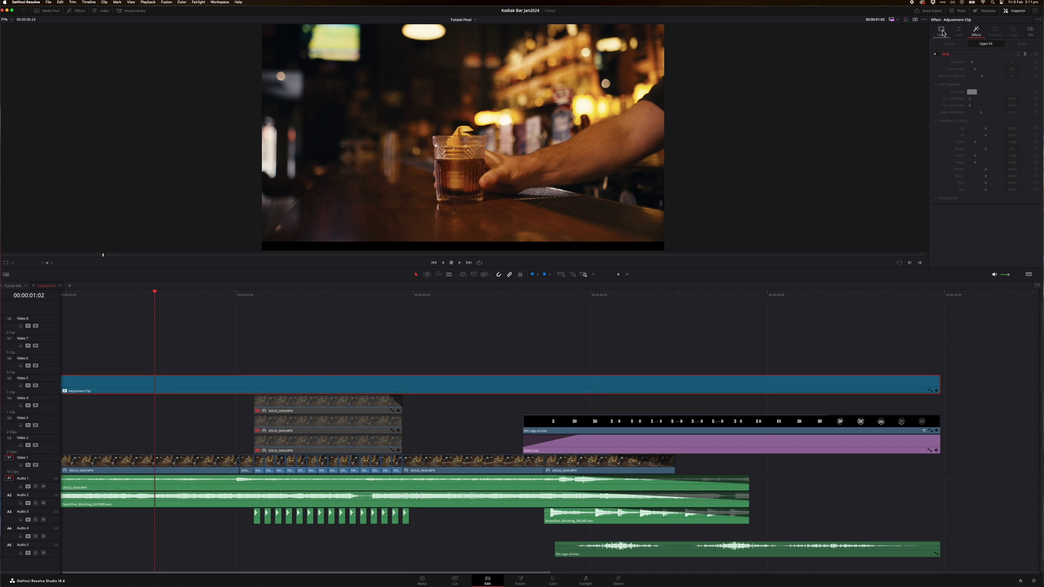
{"action": "left_click", "coordinate": [944, 32]}
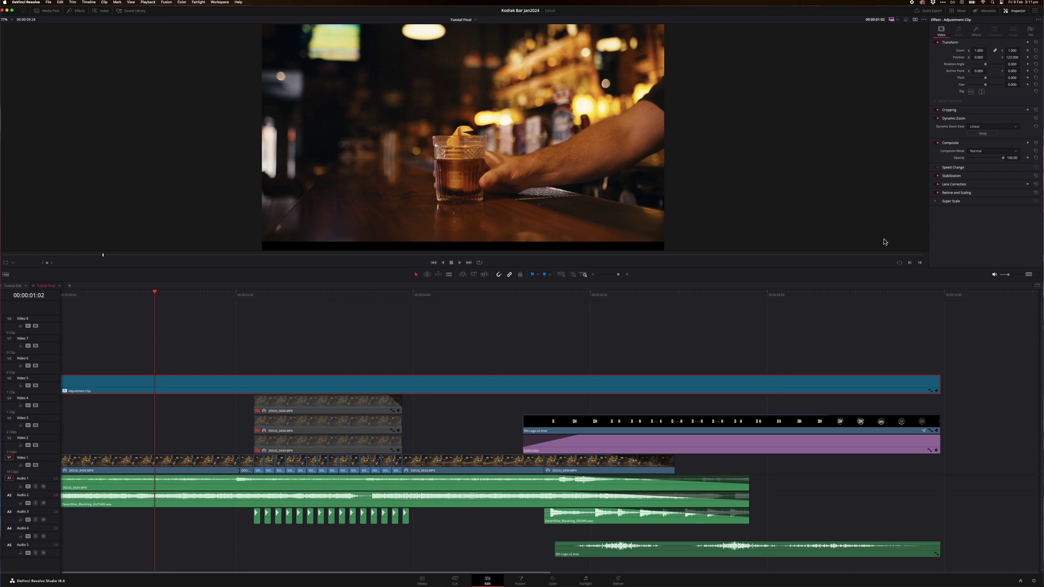
{"action": "left_click", "coordinate": [1036, 57]}
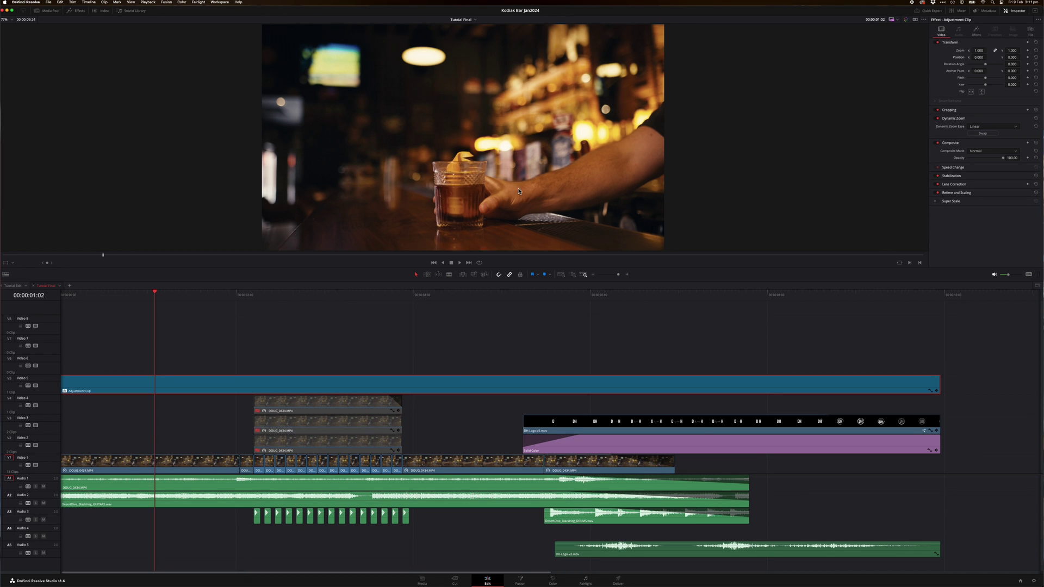
- Apply 2.35 output blanking and raise the adjustment clip's Position Y to about 124
{"action": "left_click", "coordinate": [89, 2]}
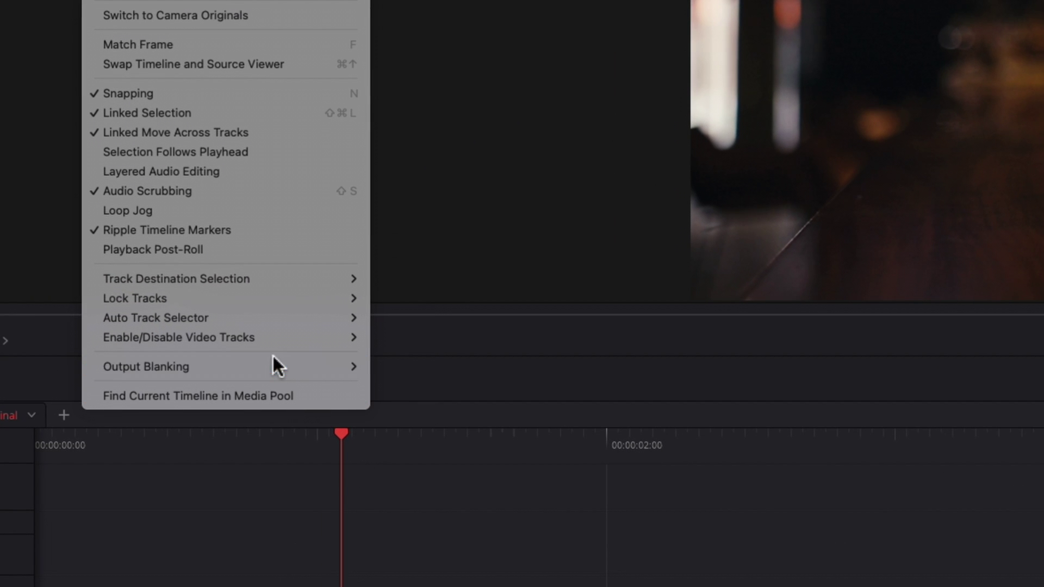
{"action": "mouse_move", "coordinate": [188, 302]}
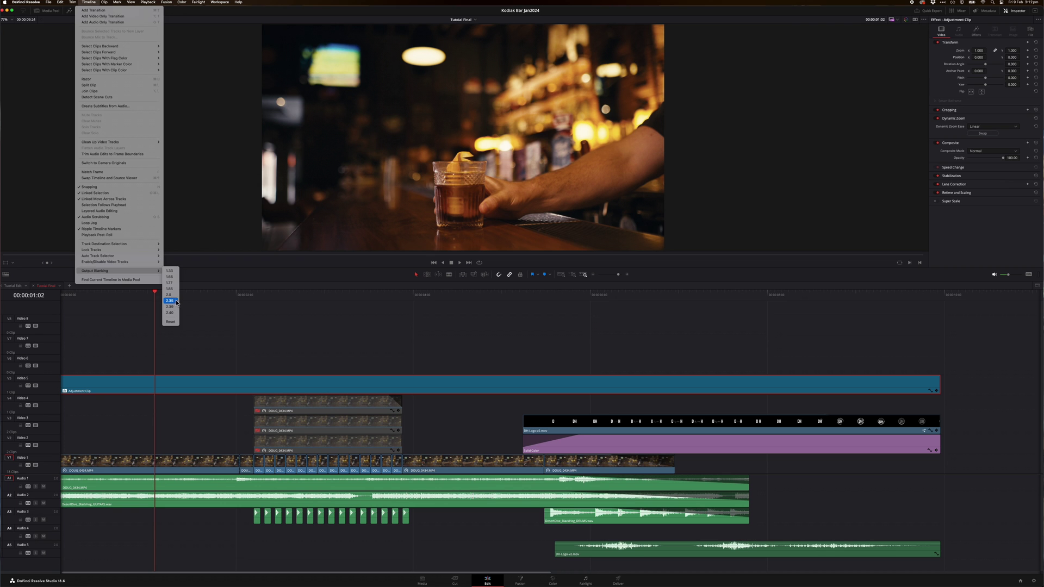
{"action": "left_click", "coordinate": [169, 301]}
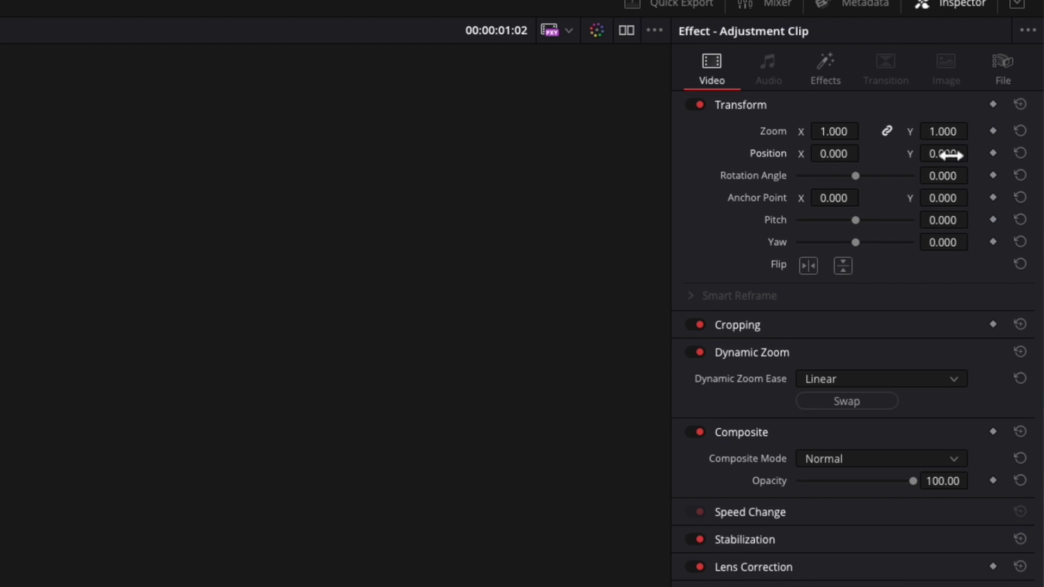
{"action": "left_click_drag", "start_coordinate": [943, 153], "coordinate": [973, 152]}
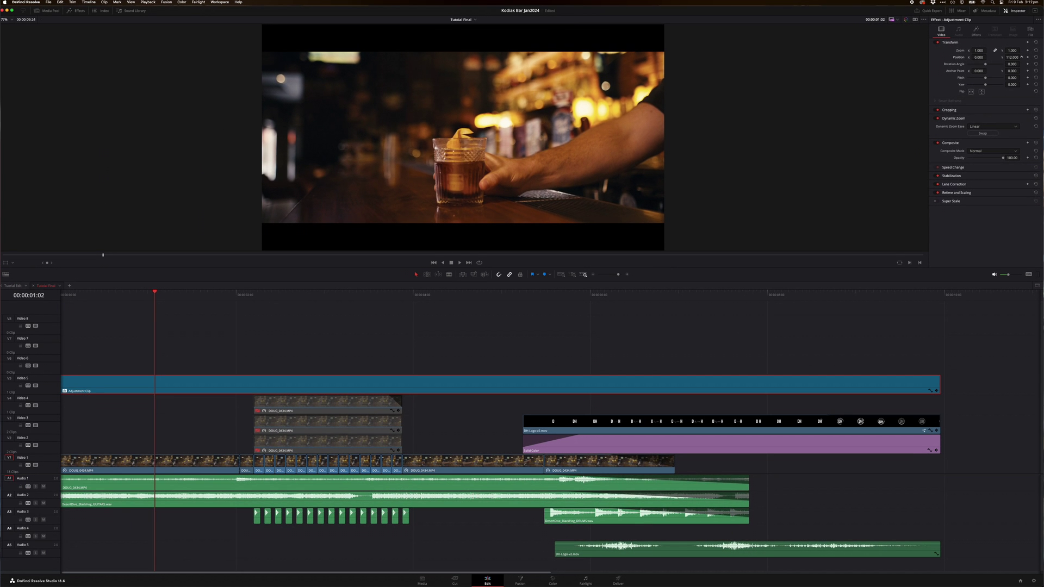
{"action": "left_click_drag", "start_coordinate": [1012, 57], "coordinate": [1015, 57]}
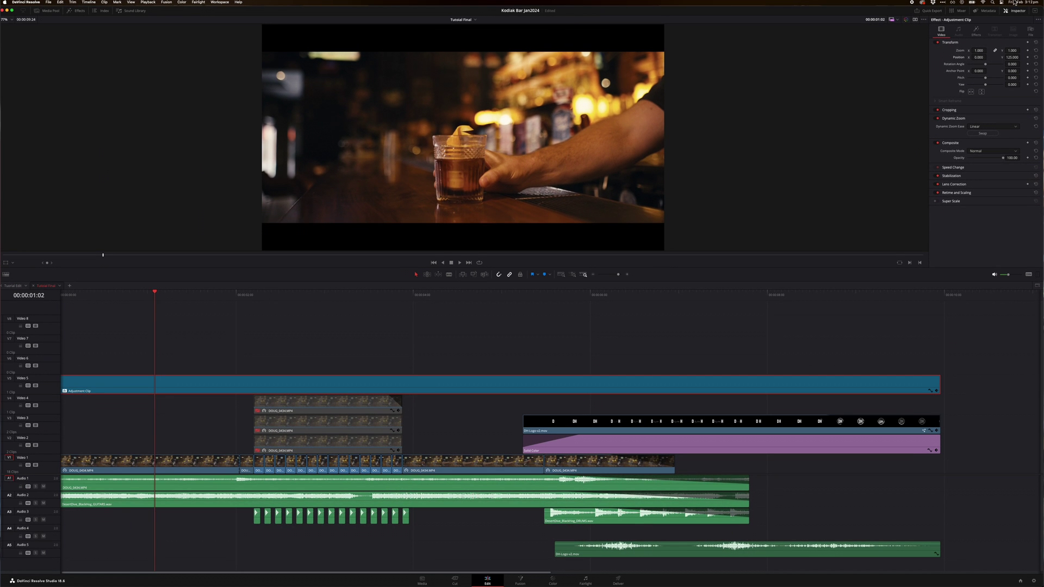
{"action": "key", "text": "space"}
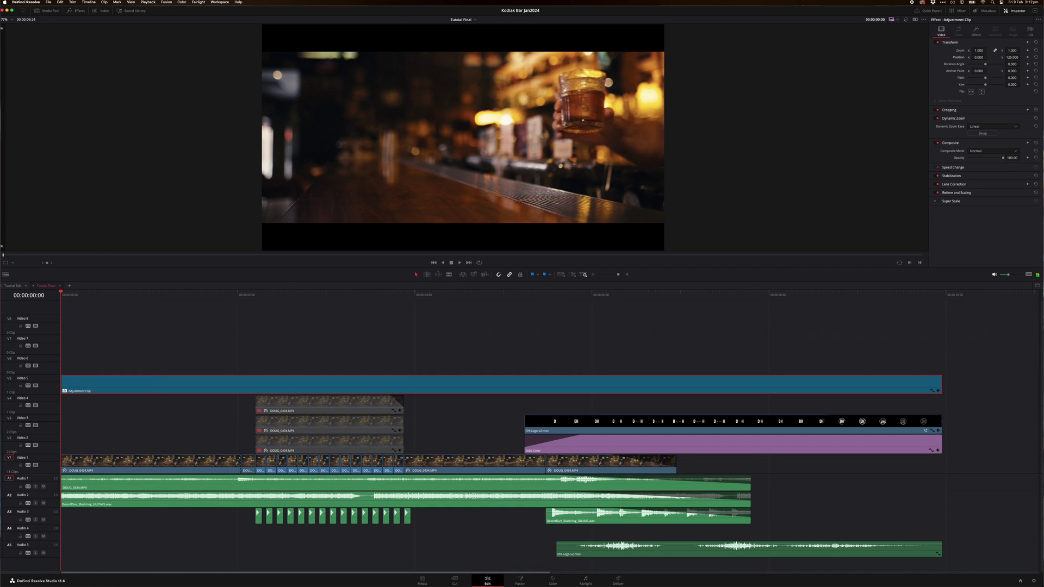
{"action": "left_click", "coordinate": [110, 295]}
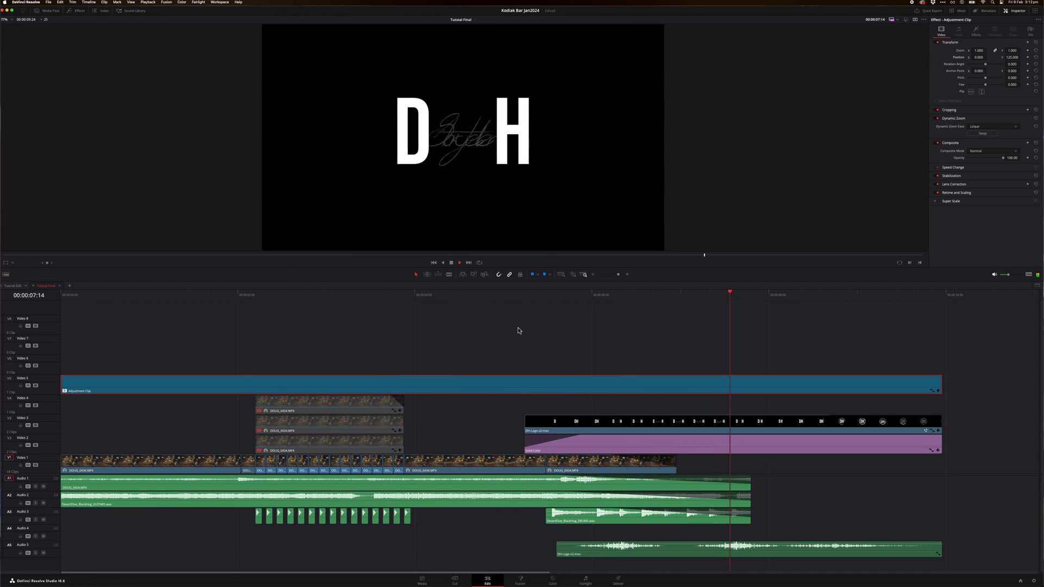
{"action": "key", "text": "space"}
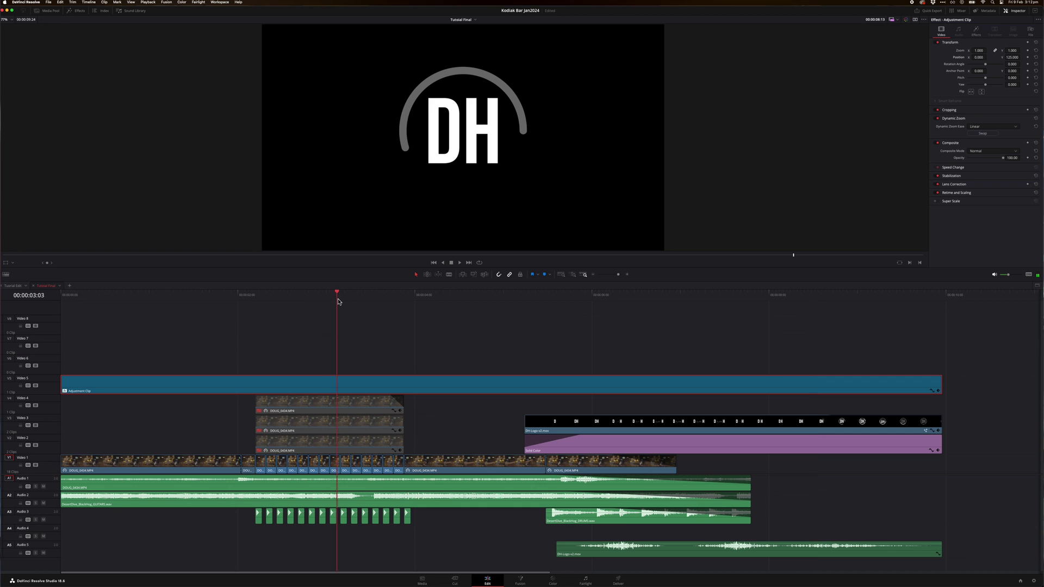
{"action": "left_click_drag", "start_coordinate": [338, 301], "coordinate": [220, 306]}
{"action": "key", "text": "space"}
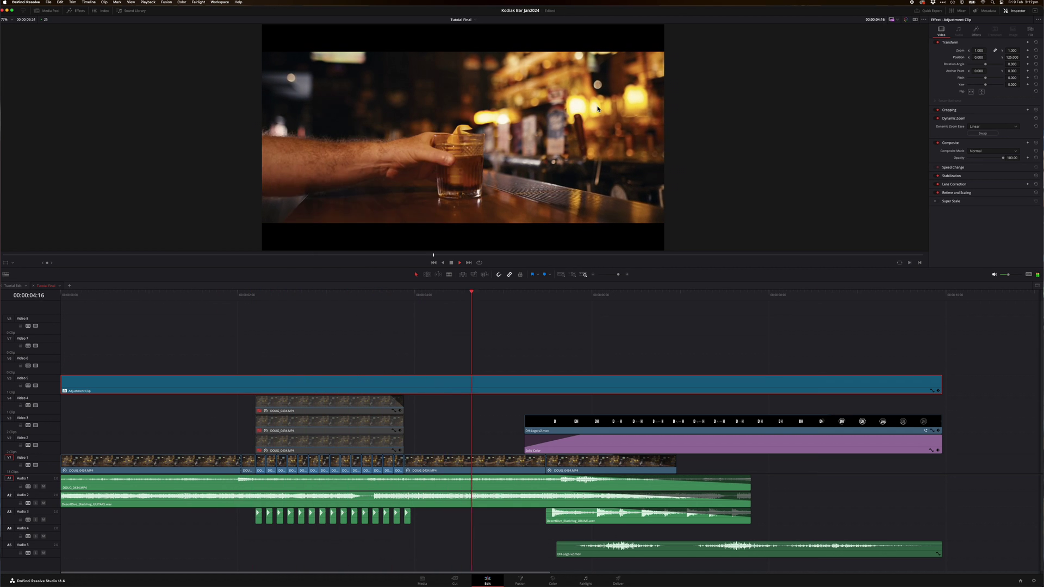
{"action": "key", "text": "space"}
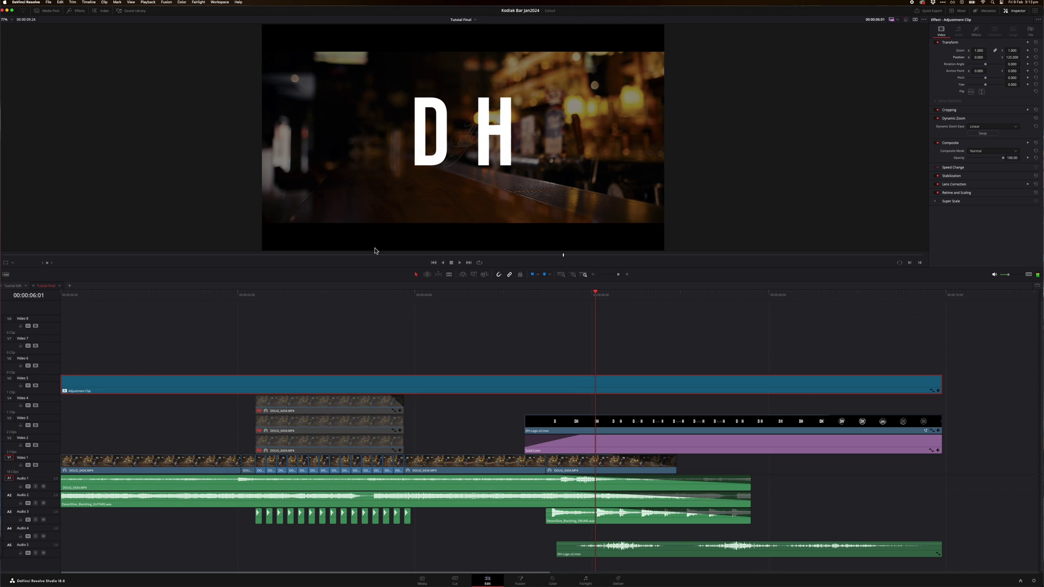
{"action": "left_click_drag", "start_coordinate": [352, 414], "coordinate": [351, 412]}
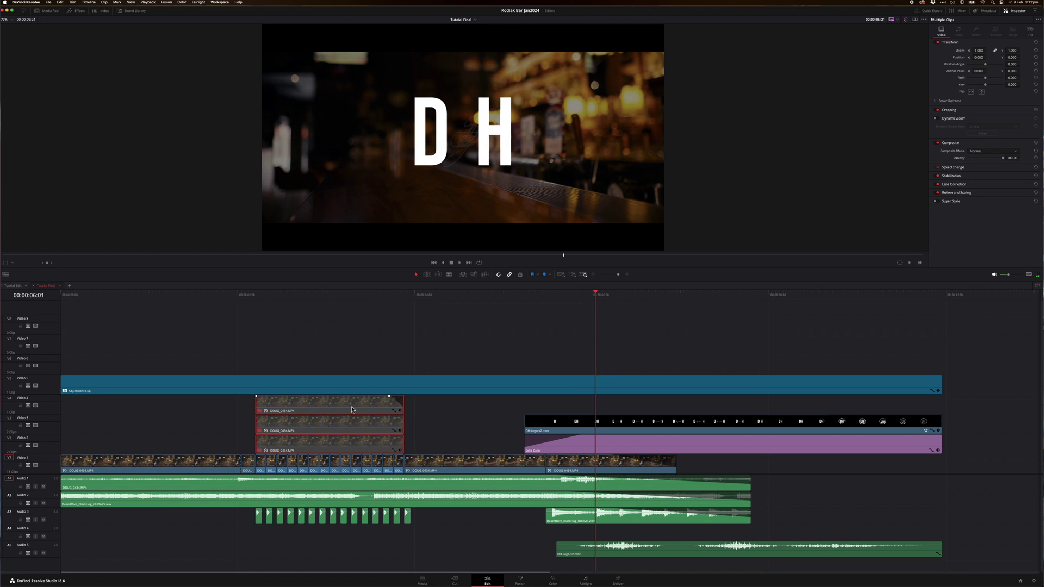
{"action": "key", "text": "space"}
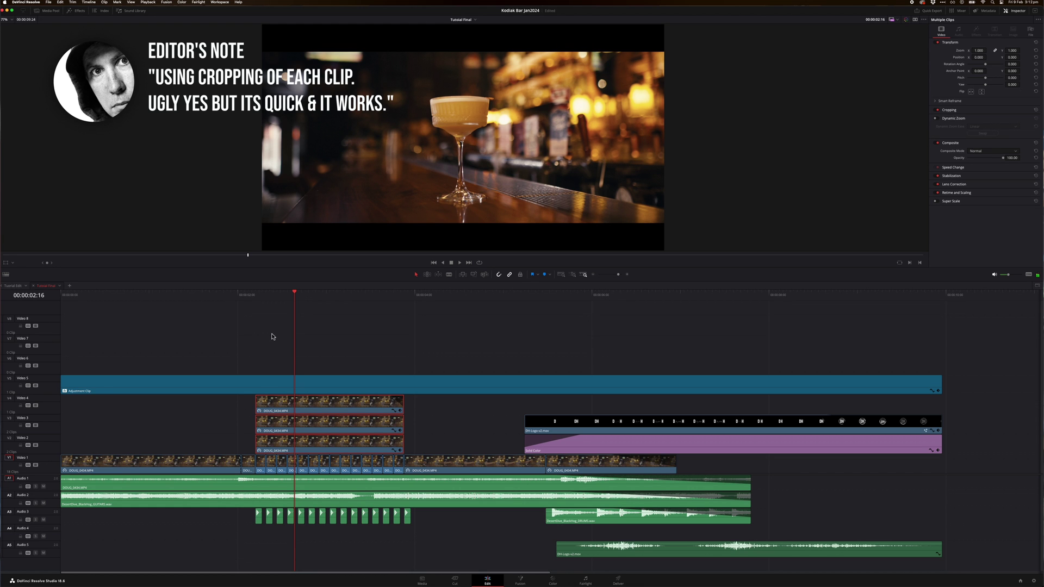
{"action": "key", "text": "Home"}
{"action": "key", "text": "space"}
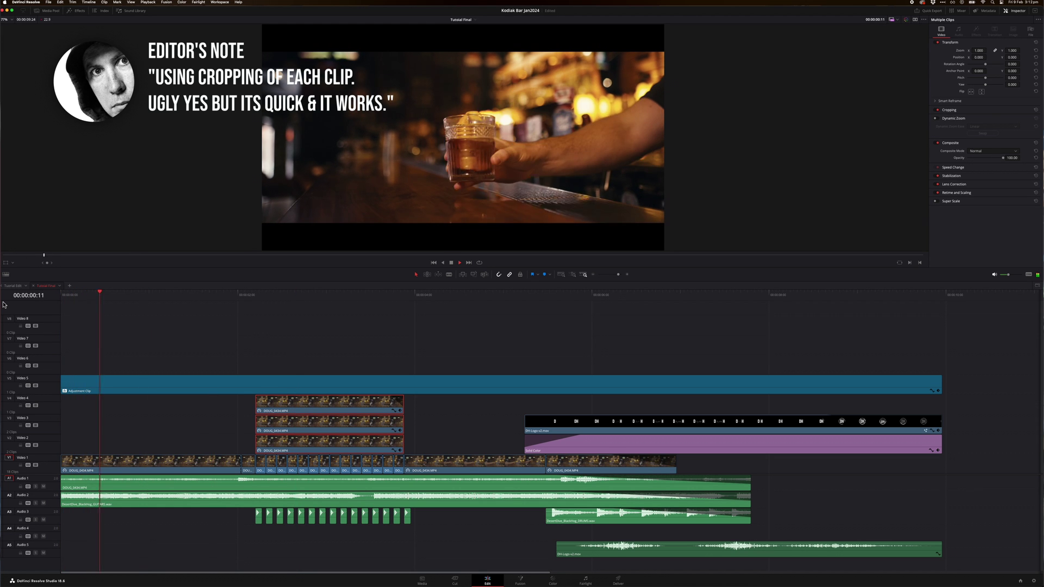